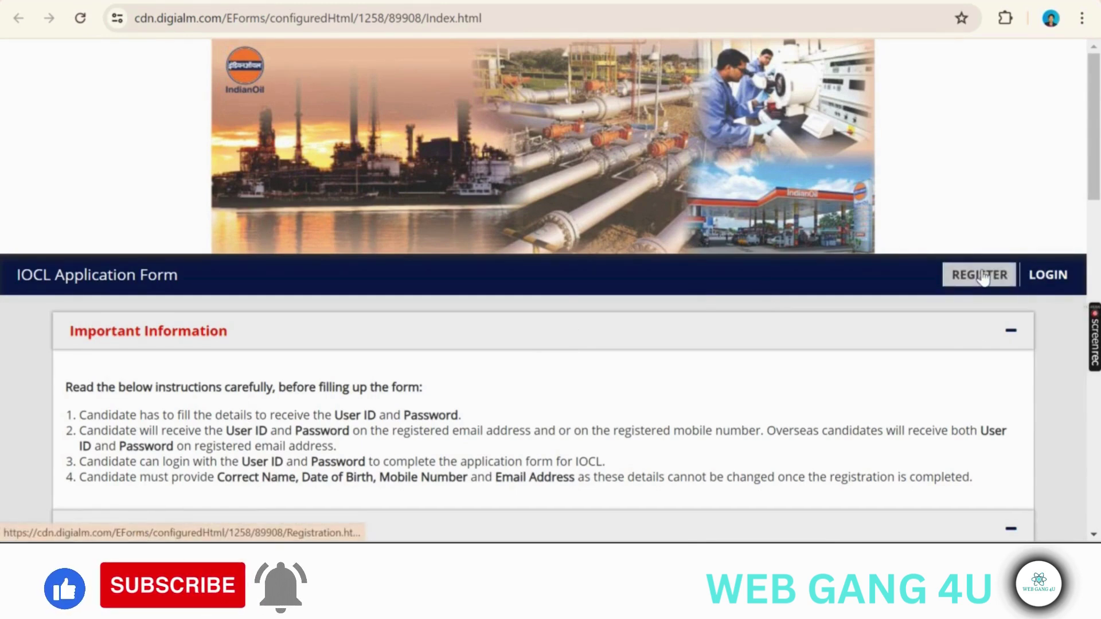
# Step: Review the landing page's instructions and general links, and open the candidate registration form
pyautogui.scroll(-3, 726, 450)
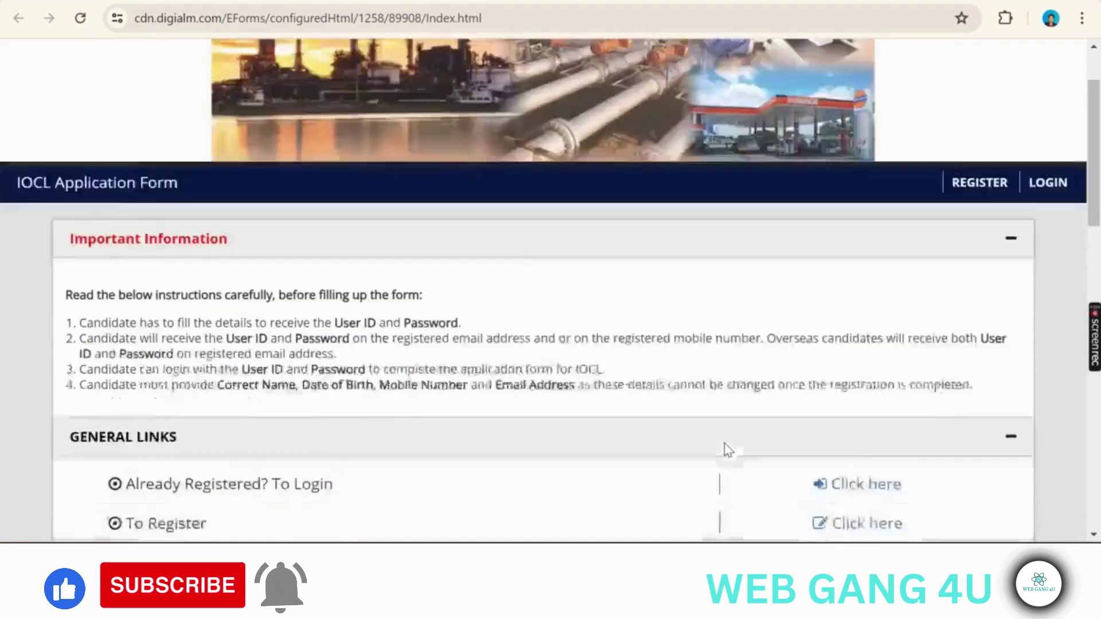
pyautogui.scroll(-5, 725, 450)
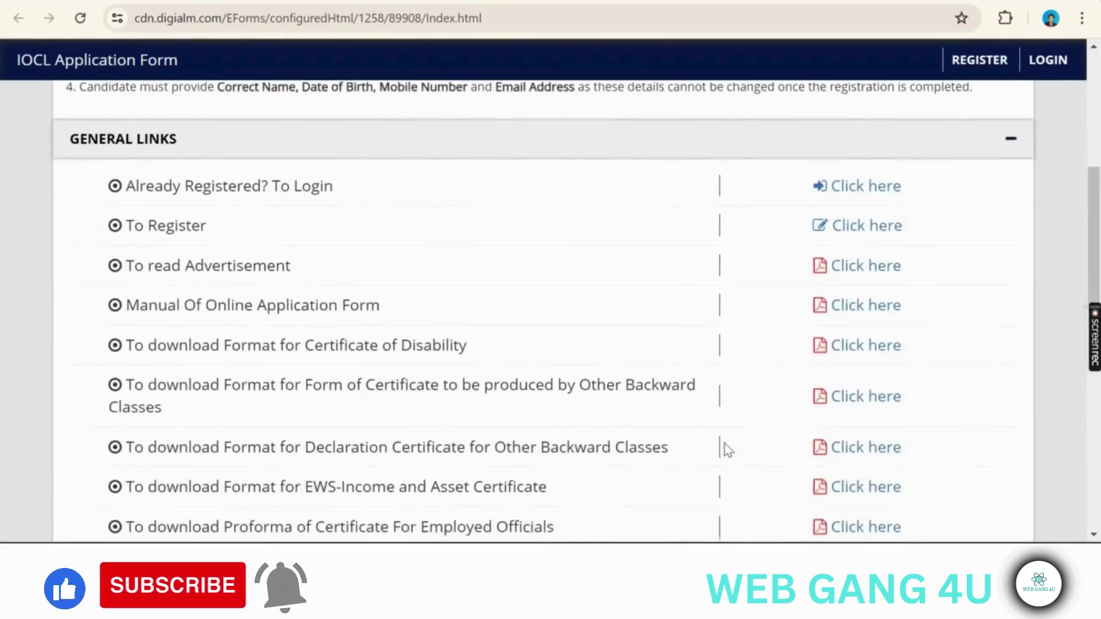
pyautogui.scroll(-1, 726, 450)
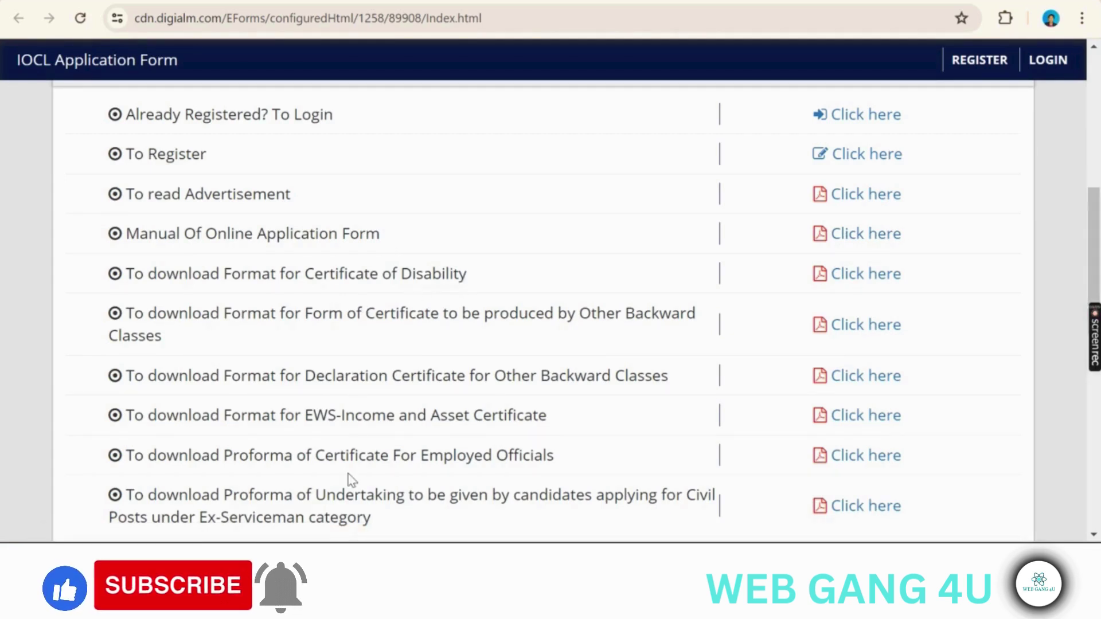
pyautogui.scroll(8, 351, 479)
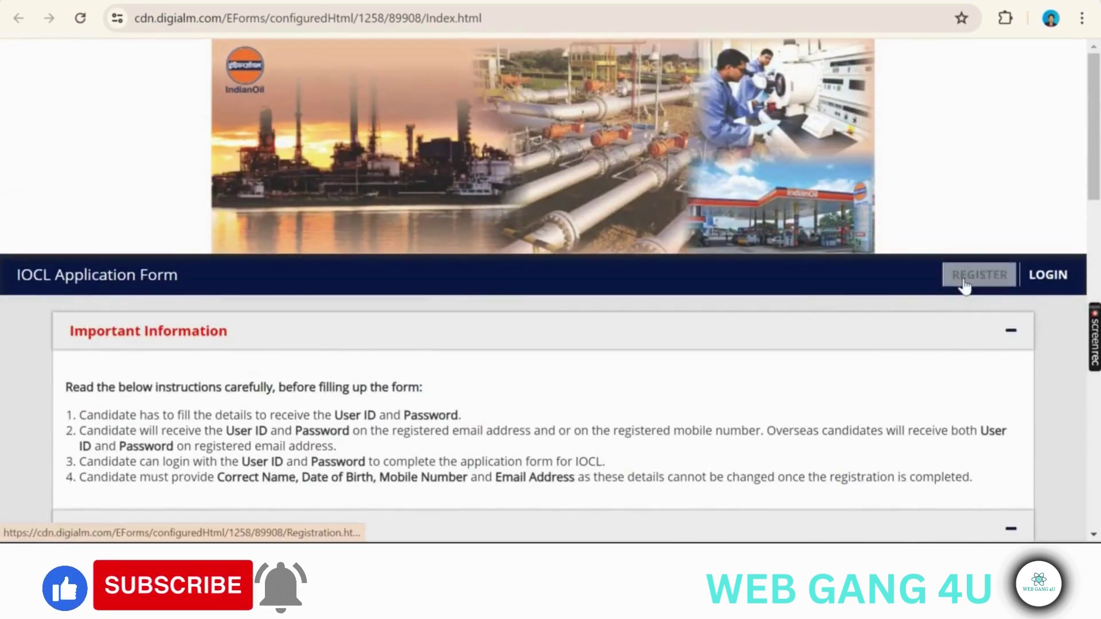
pyautogui.click(965, 280)
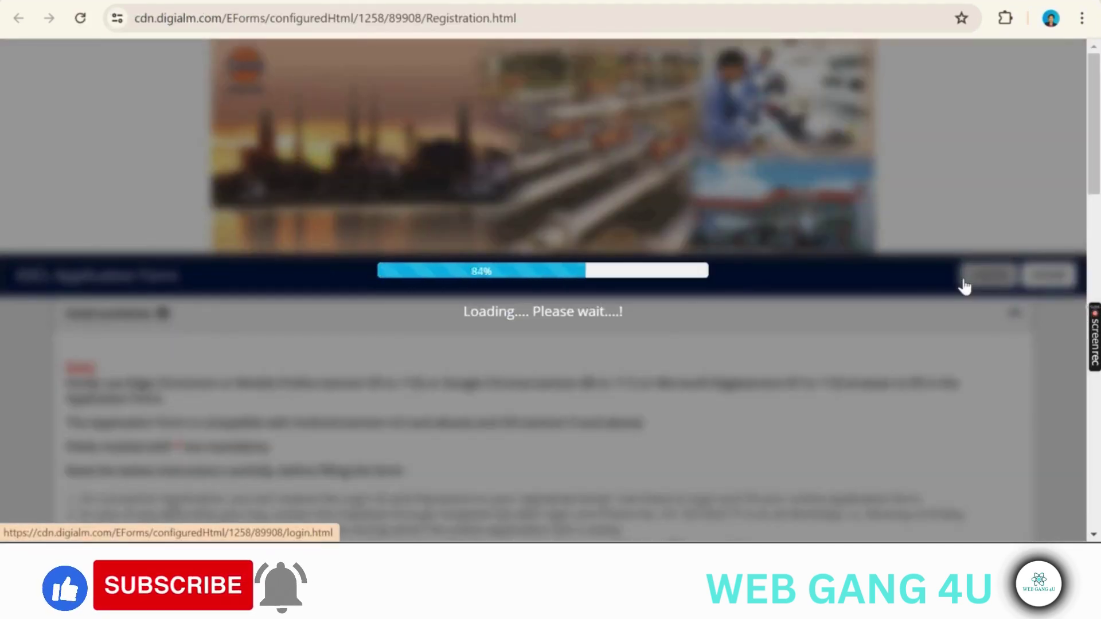
pyautogui.scroll(-5, 649, 437)
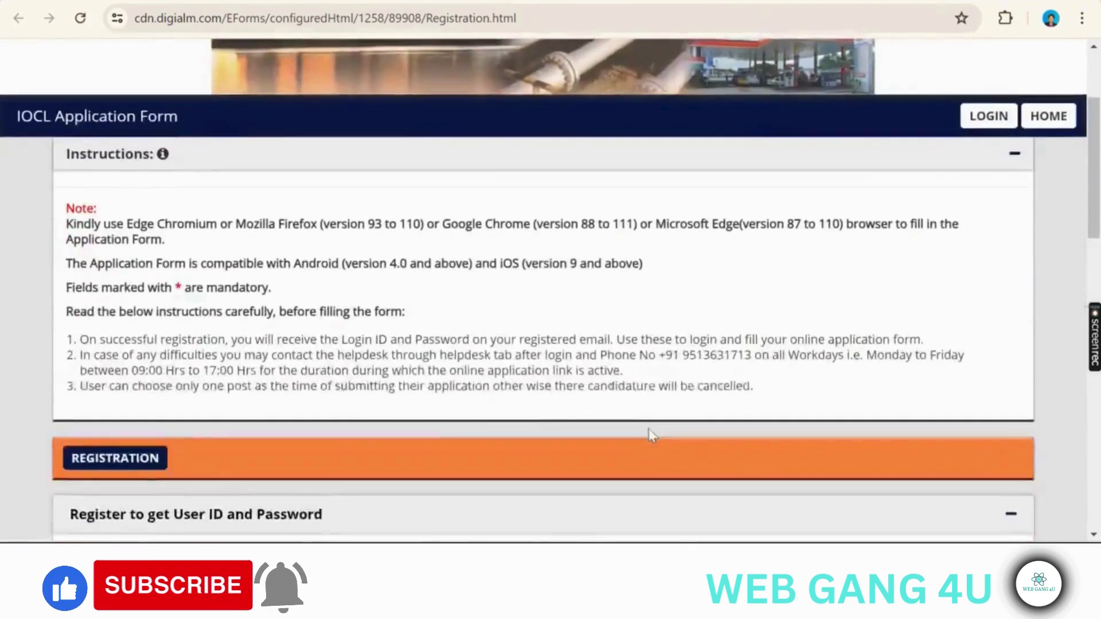
pyautogui.scroll(-5, 649, 437)
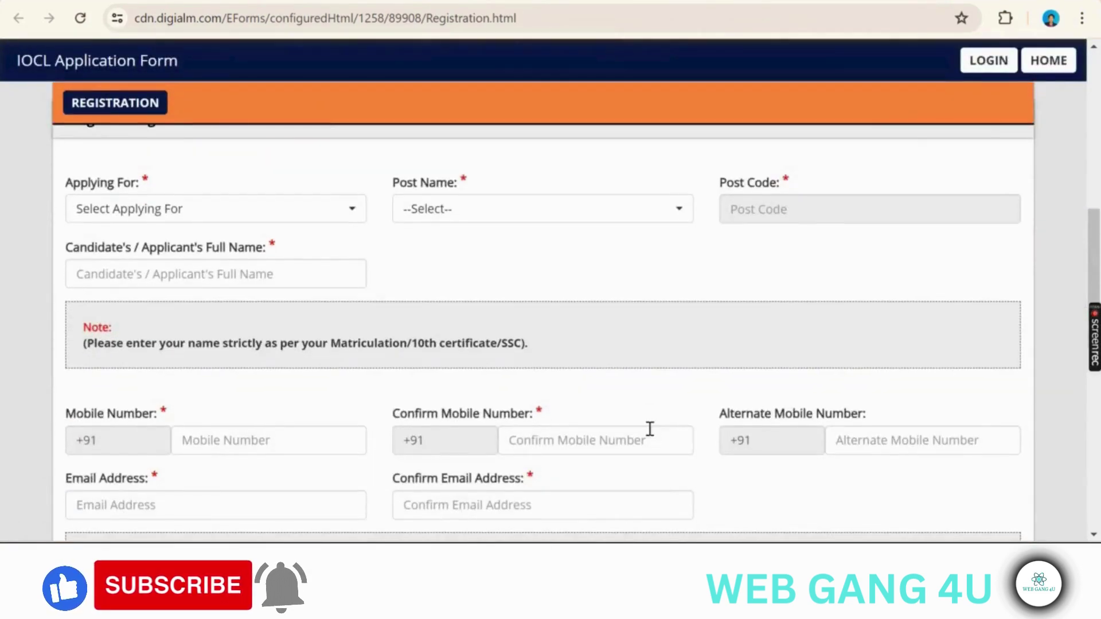
# Step: Choose IOCL Pipelines as the division applied for and look through its available post names
pyautogui.click(178, 211)
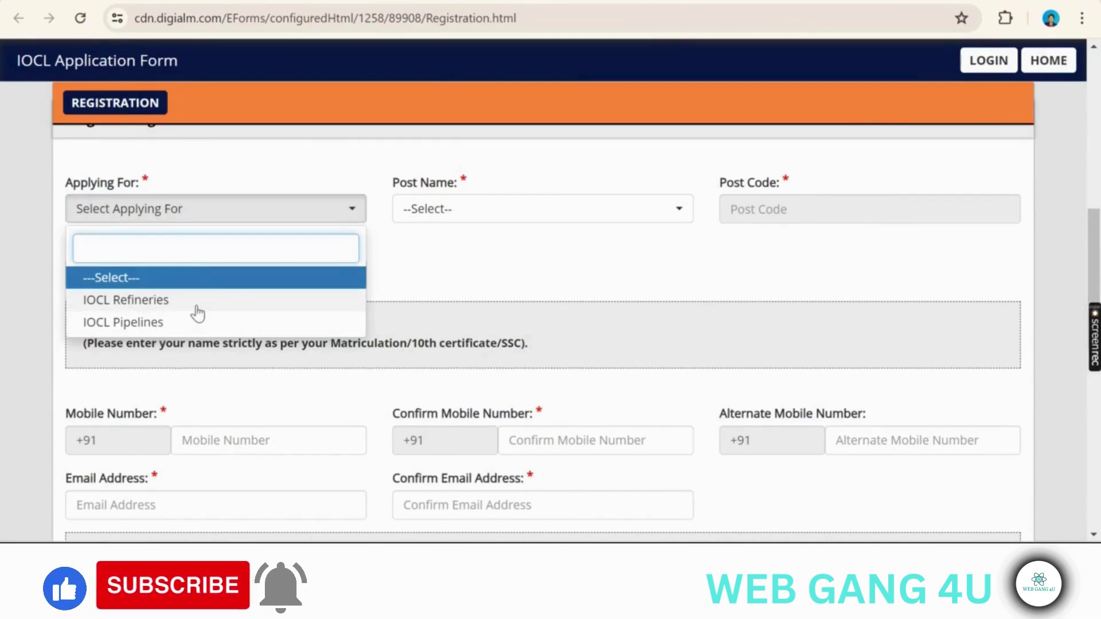
pyautogui.click(183, 323)
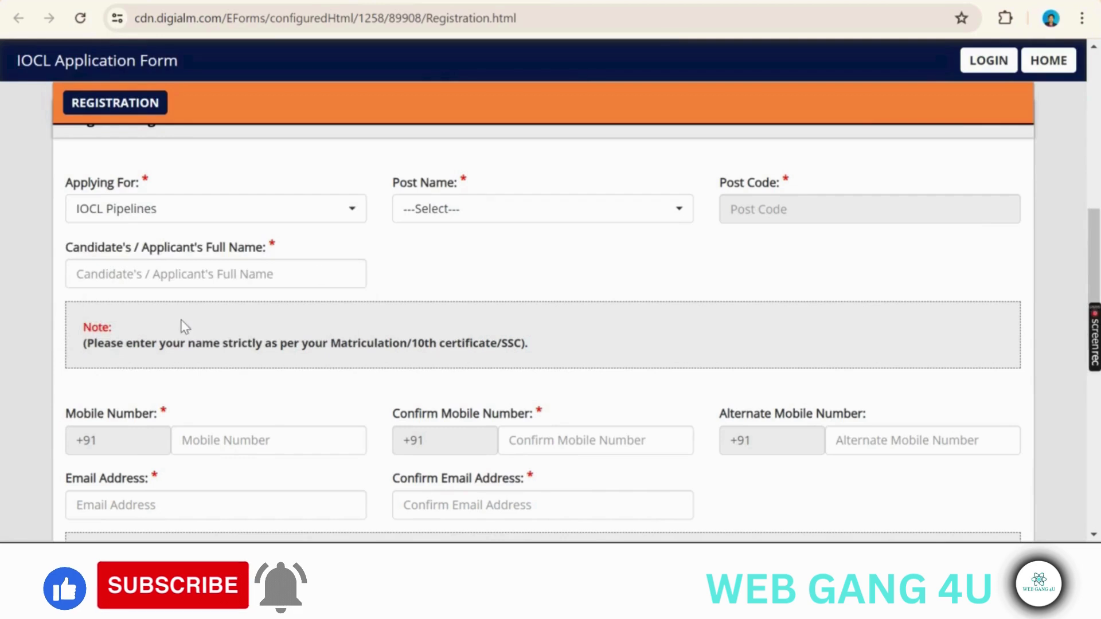
pyautogui.click(509, 220)
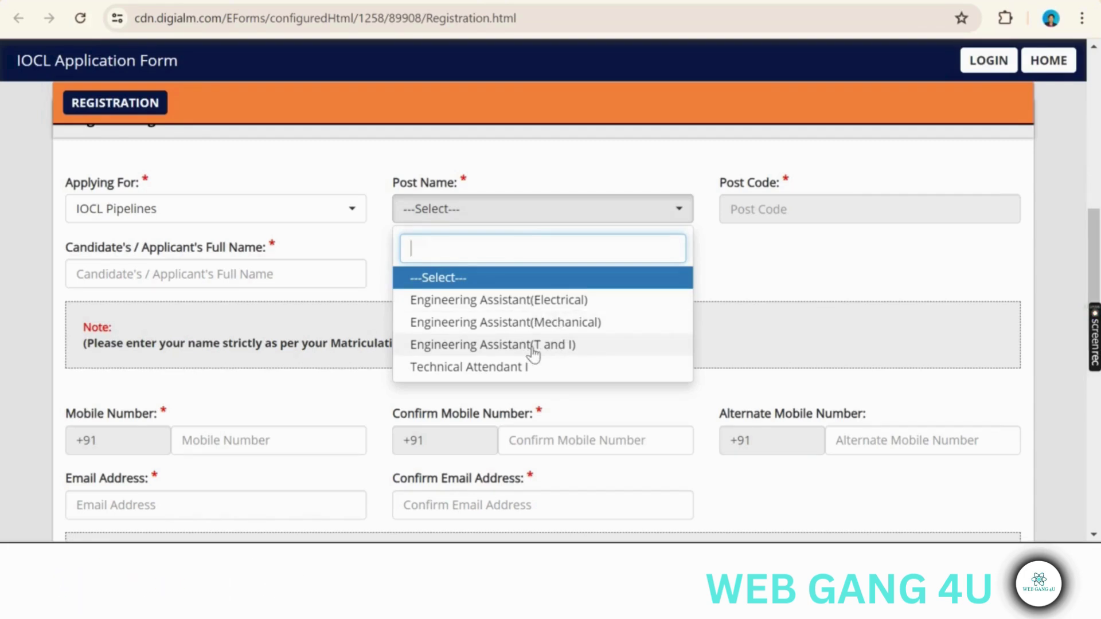
pyautogui.scroll(-1, 526, 375)
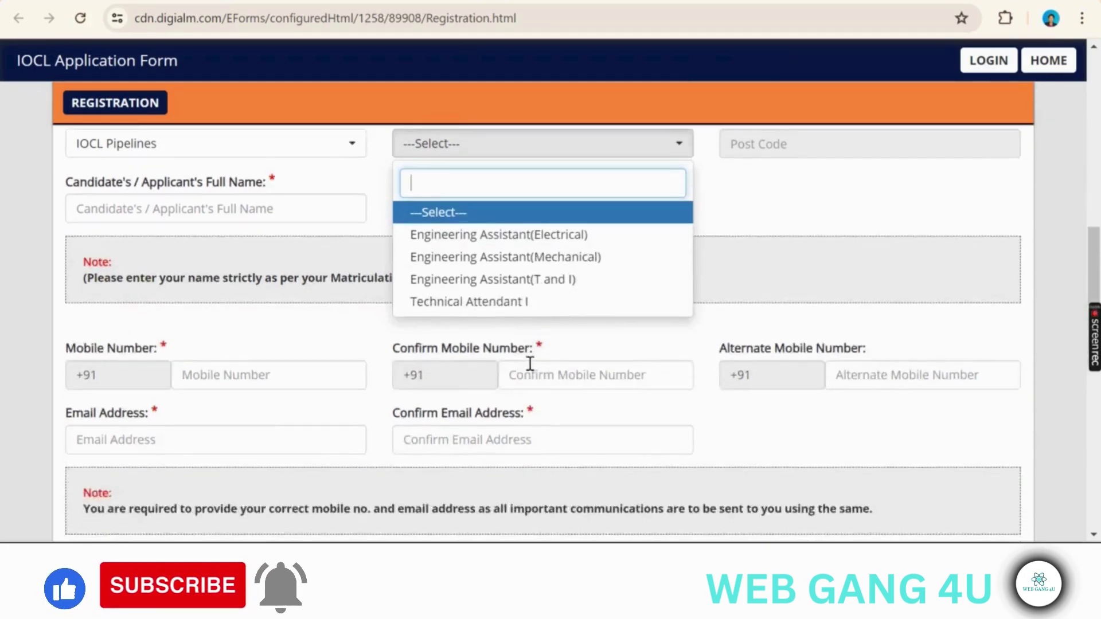
pyautogui.scroll(1, 528, 363)
# Step: Set Applying For to IOCL Refineries and Post Name to Junior Engineering Assistant-IV (Electrical)/Junior Technical Assistant - IV
pyautogui.click(215, 213)
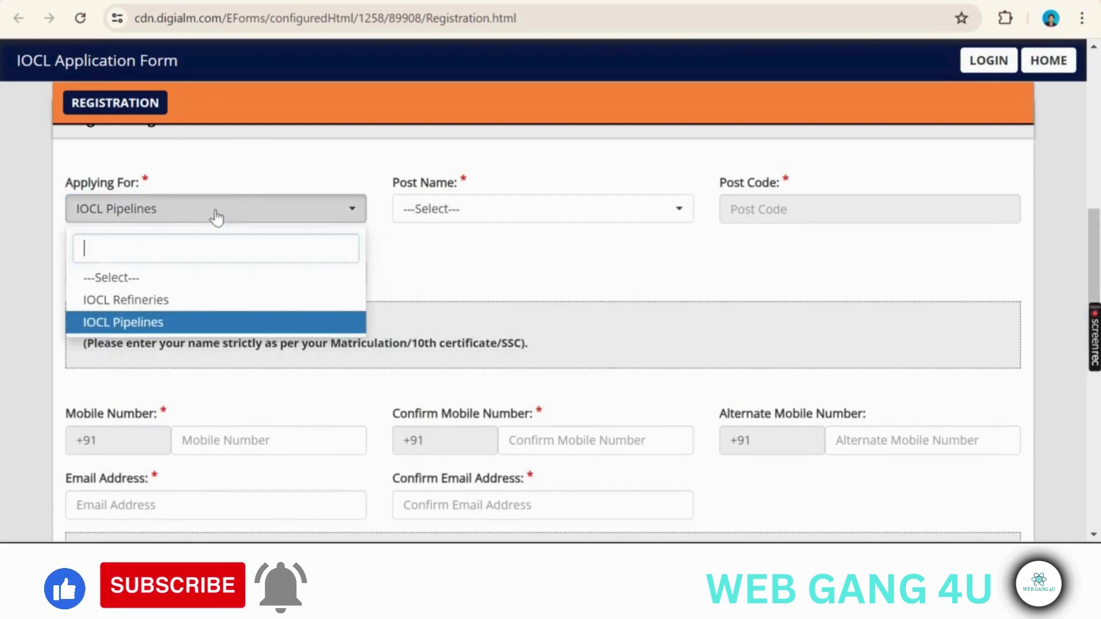
pyautogui.click(168, 300)
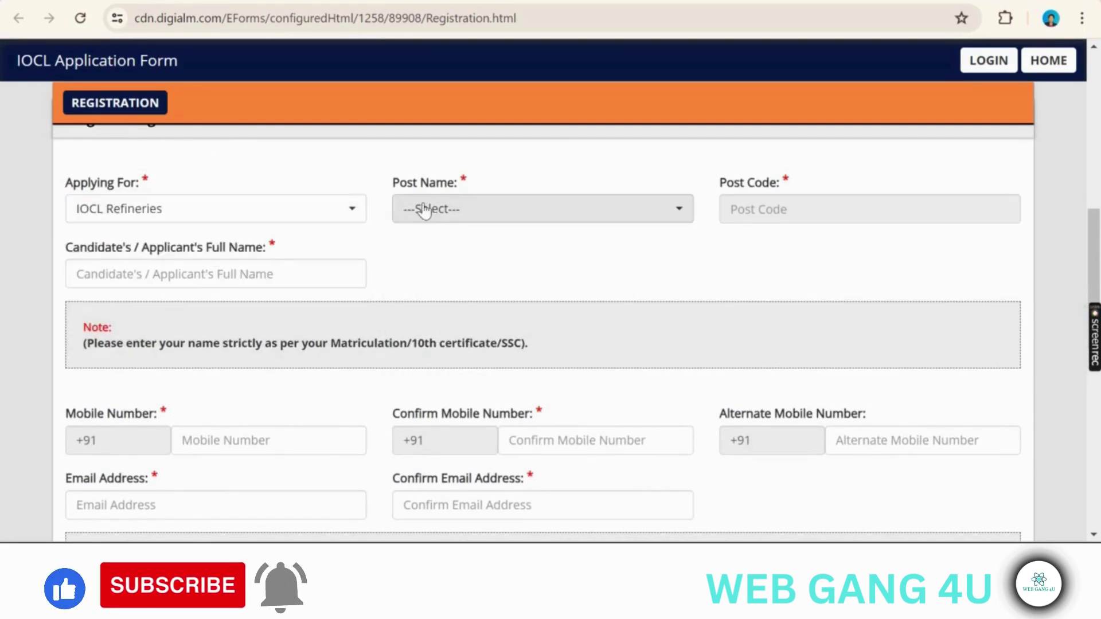
pyautogui.click(494, 215)
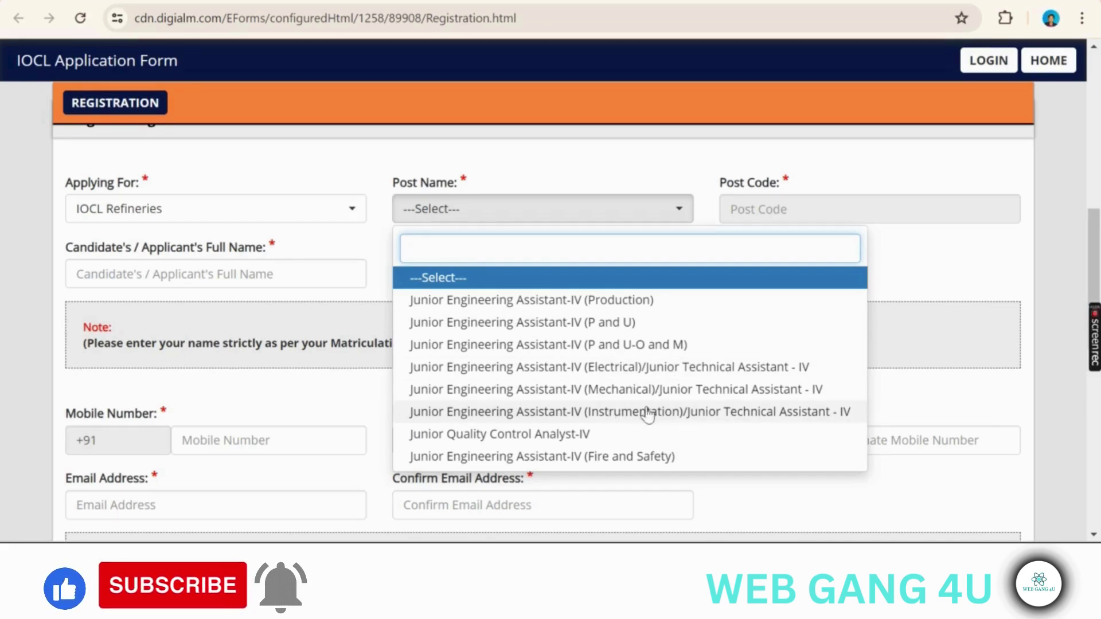
pyautogui.scroll(-1, 633, 424)
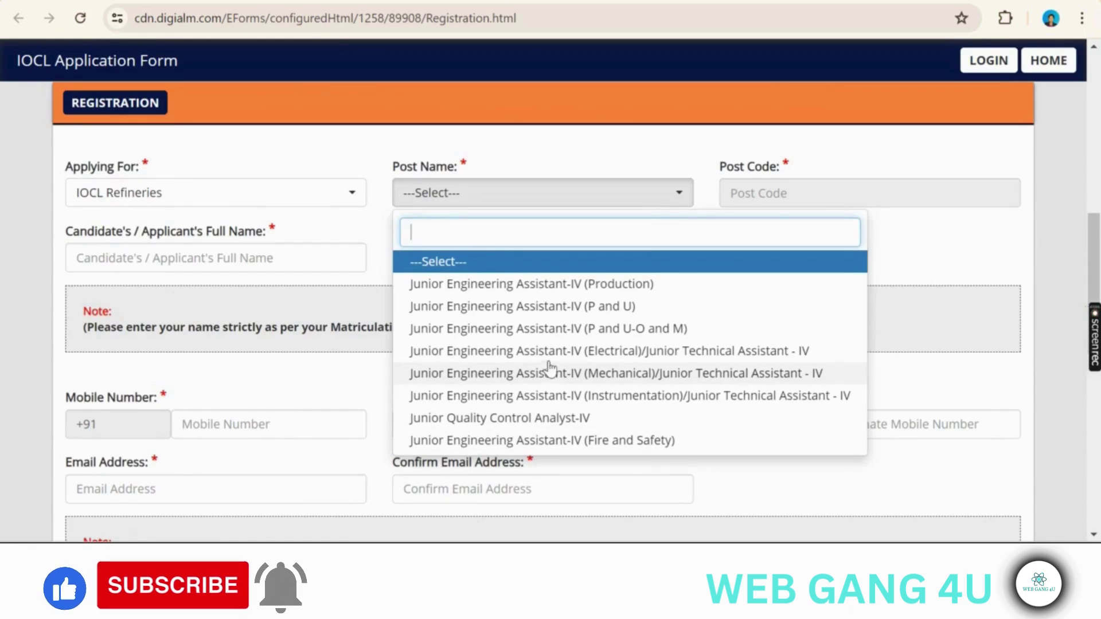
pyautogui.click(501, 354)
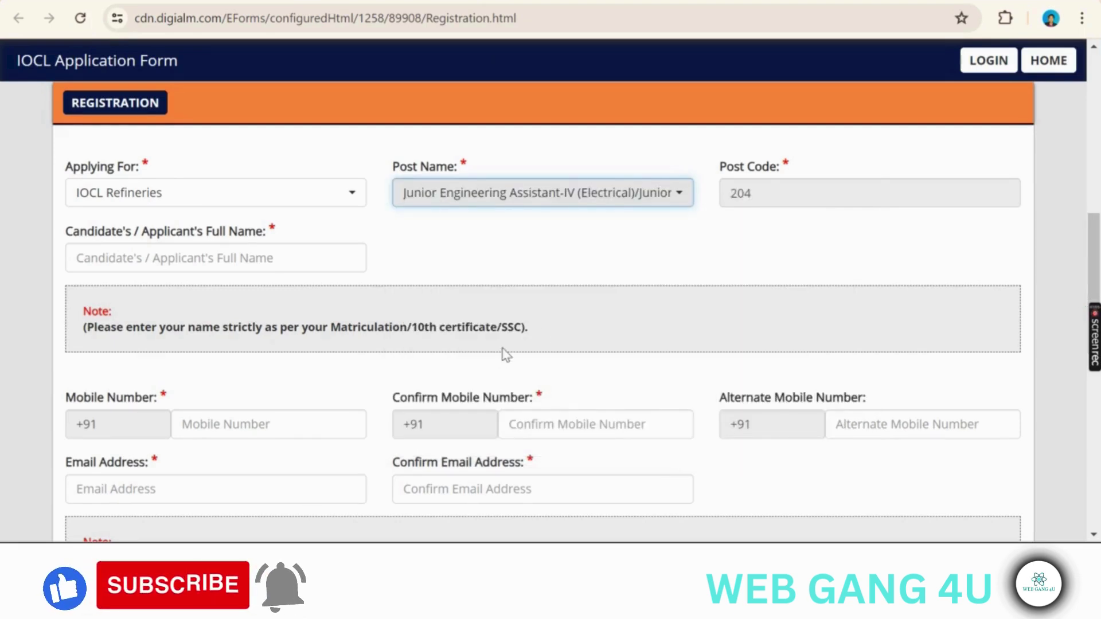
pyautogui.scroll(-1, 751, 218)
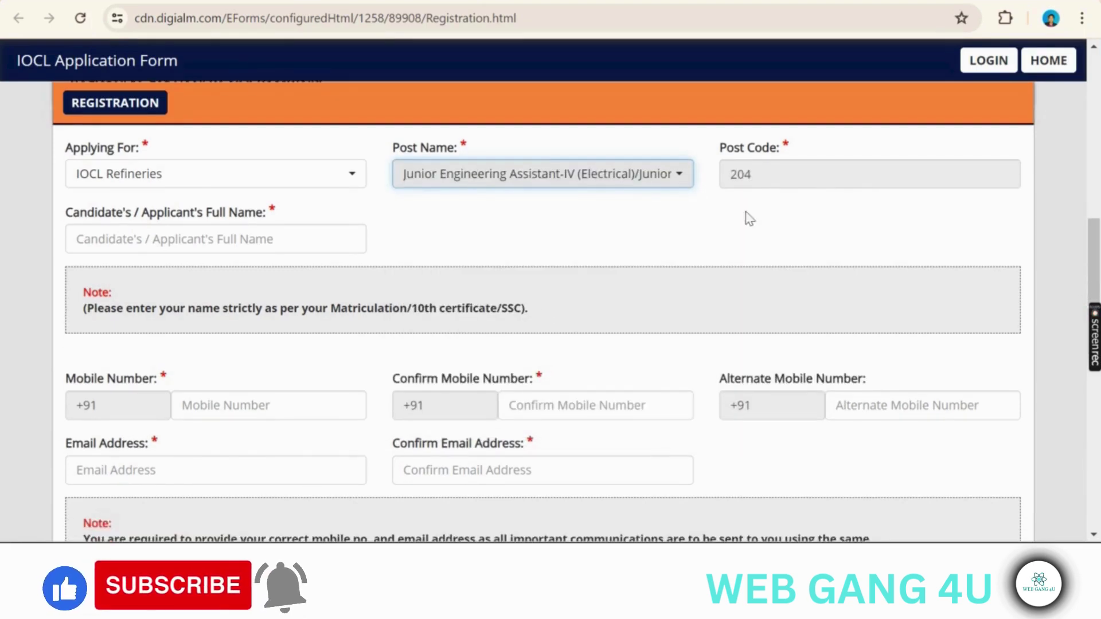
# Step: Go through the applicant's full name, mobile number and email address fields of the registration form
pyautogui.click(220, 242)
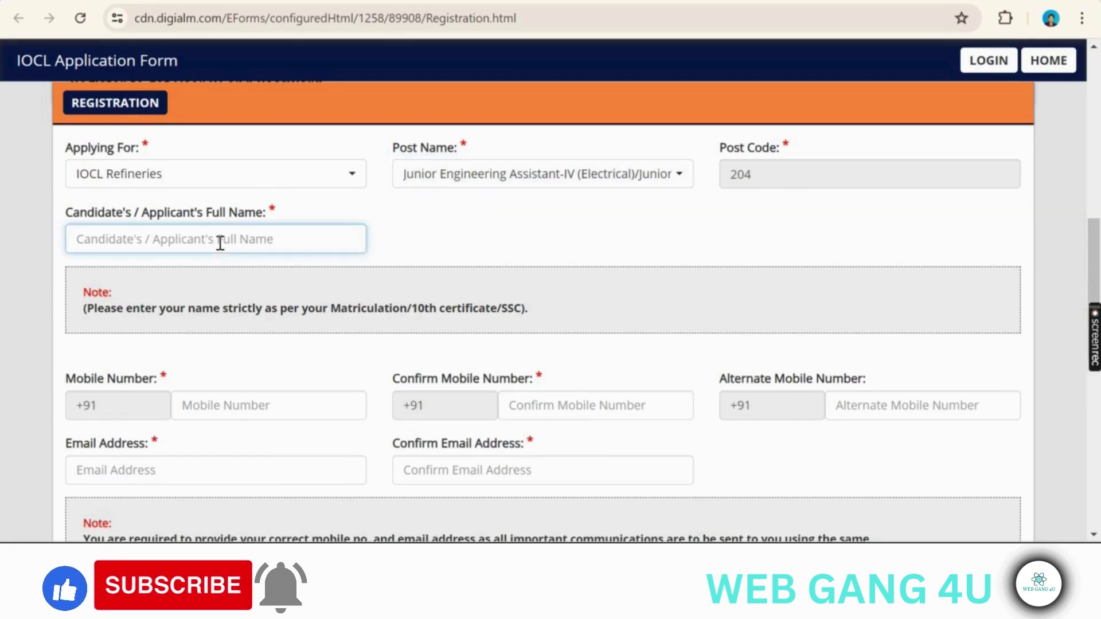
pyautogui.click(213, 408)
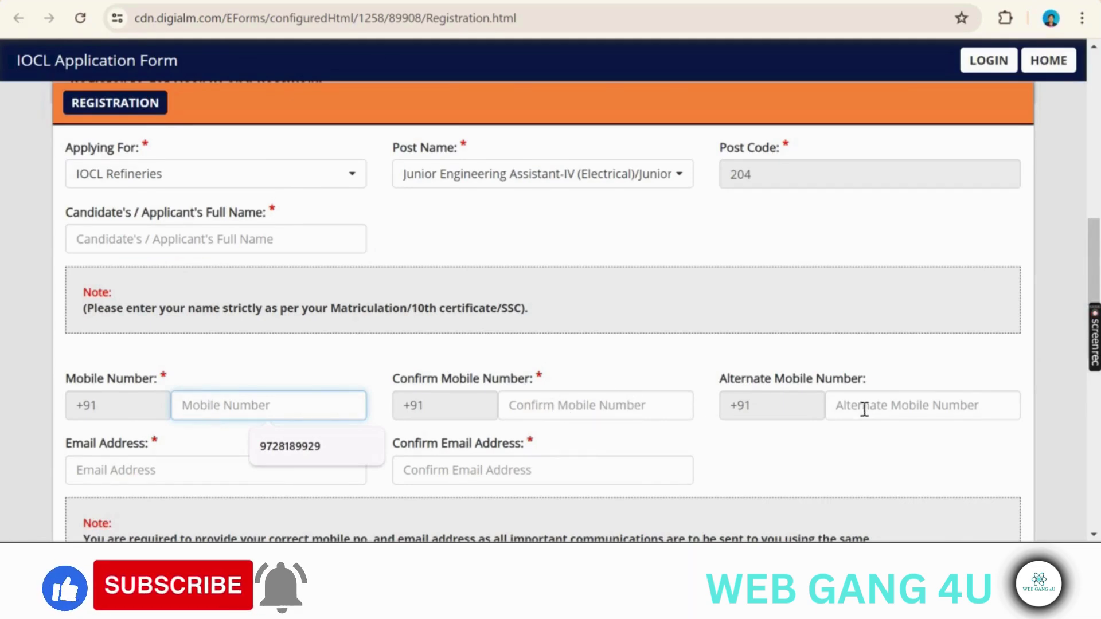
pyautogui.scroll(-2, 863, 410)
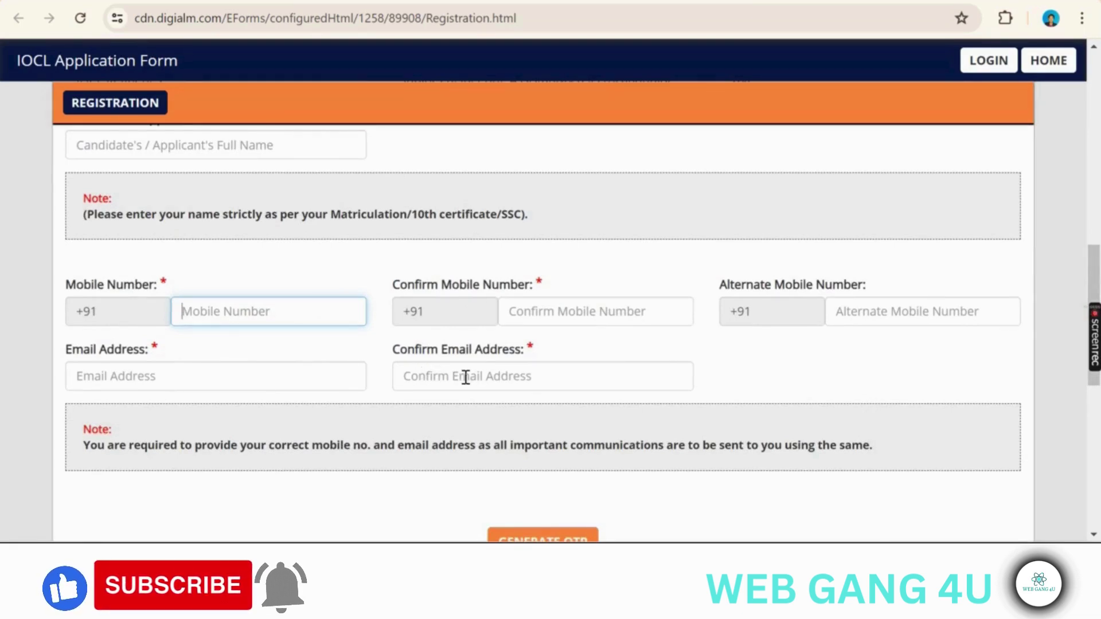
pyautogui.scroll(-3, 459, 378)
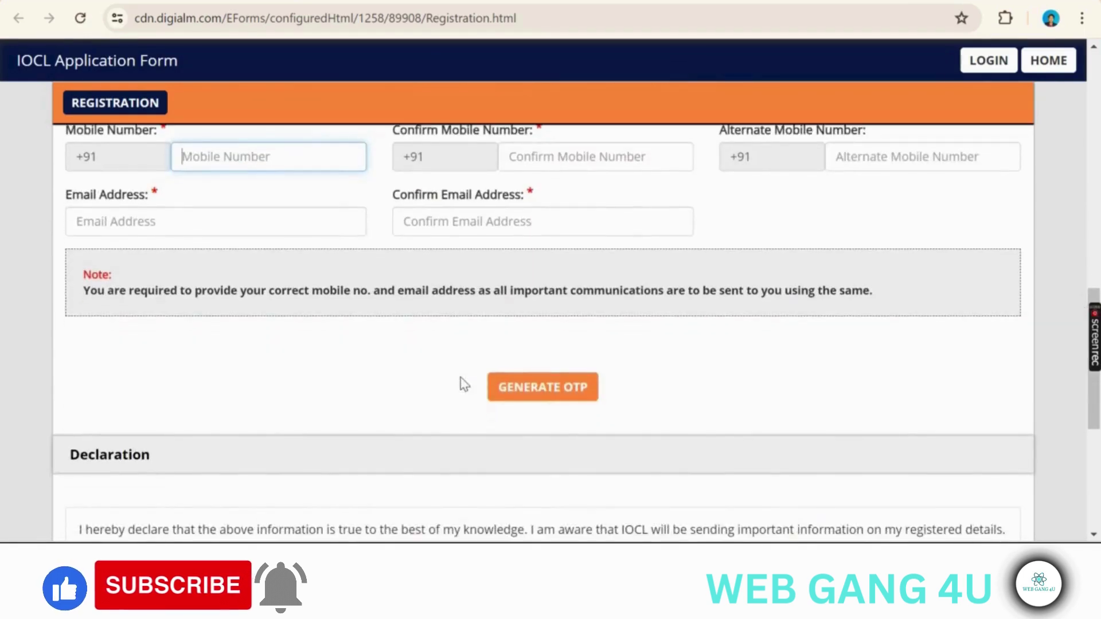
# Step: Request an OTP for the contact details by submitting the captcha text shown in the image
pyautogui.click(581, 389)
pyautogui.write('af4m3wp')
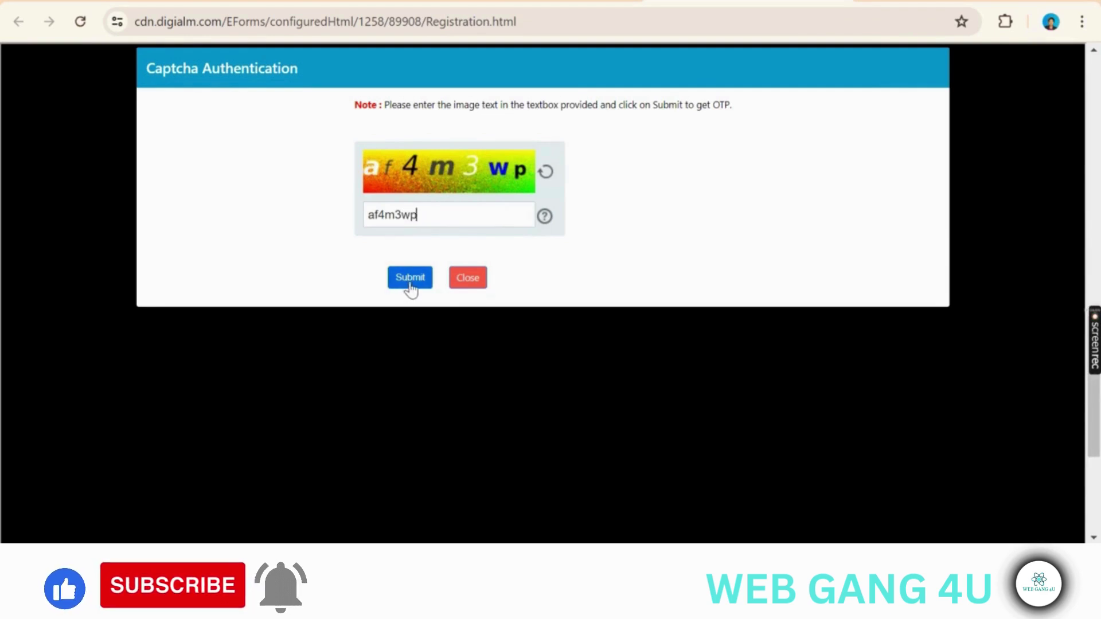
pyautogui.click(408, 278)
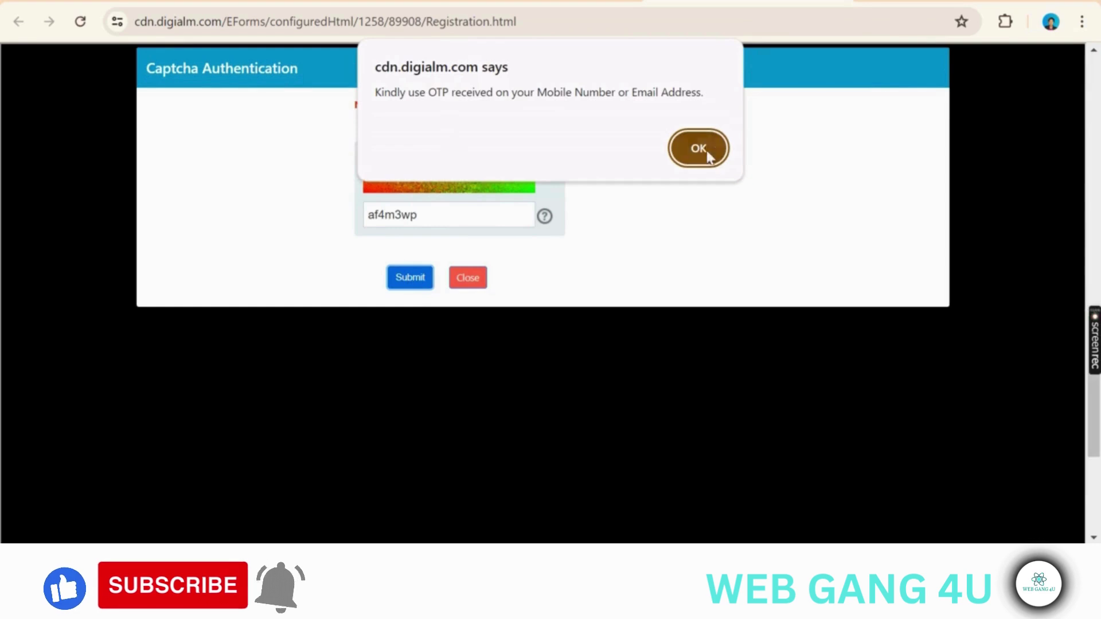
pyautogui.click(702, 149)
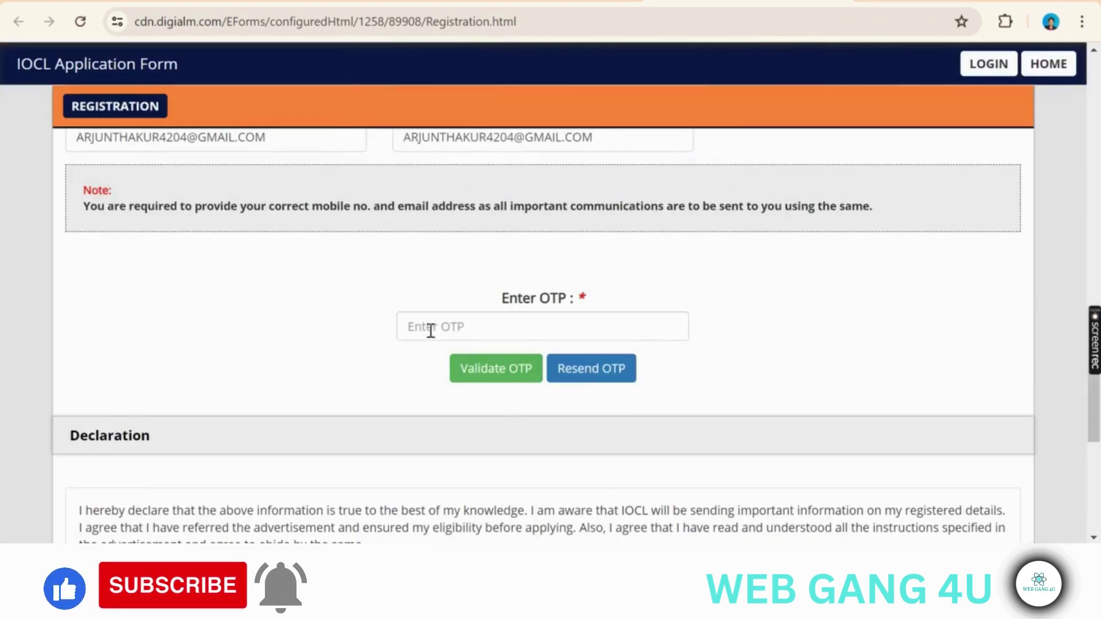
# Step: Enter the received OTP in the registration form and validate it
pyautogui.scroll(-1, 430, 332)
pyautogui.click(456, 284)
pyautogui.write('••••••')
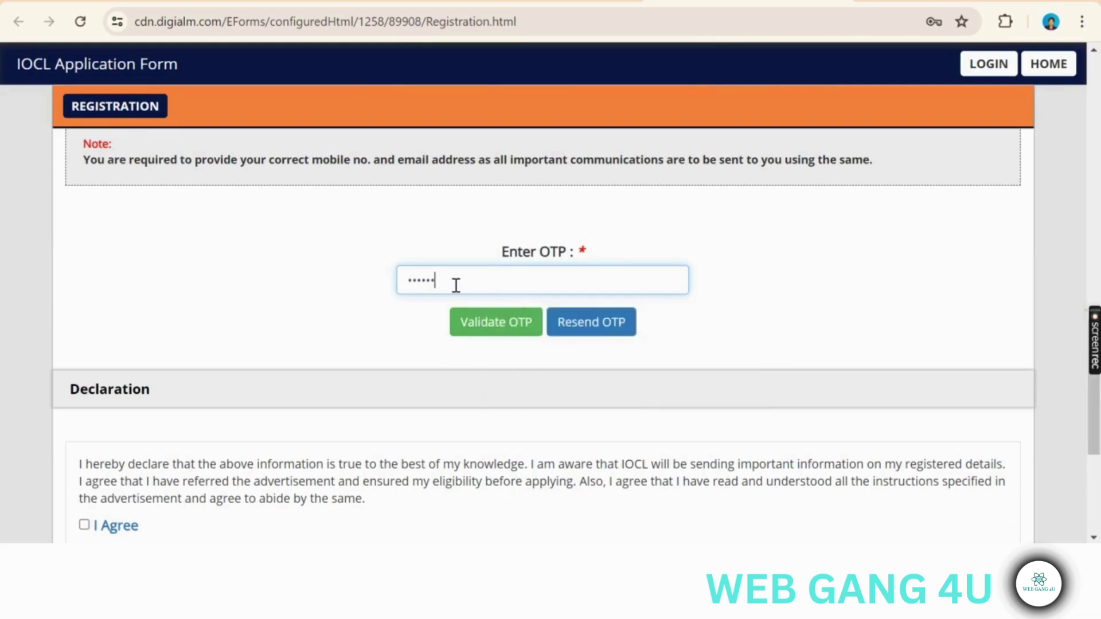
pyautogui.click(509, 325)
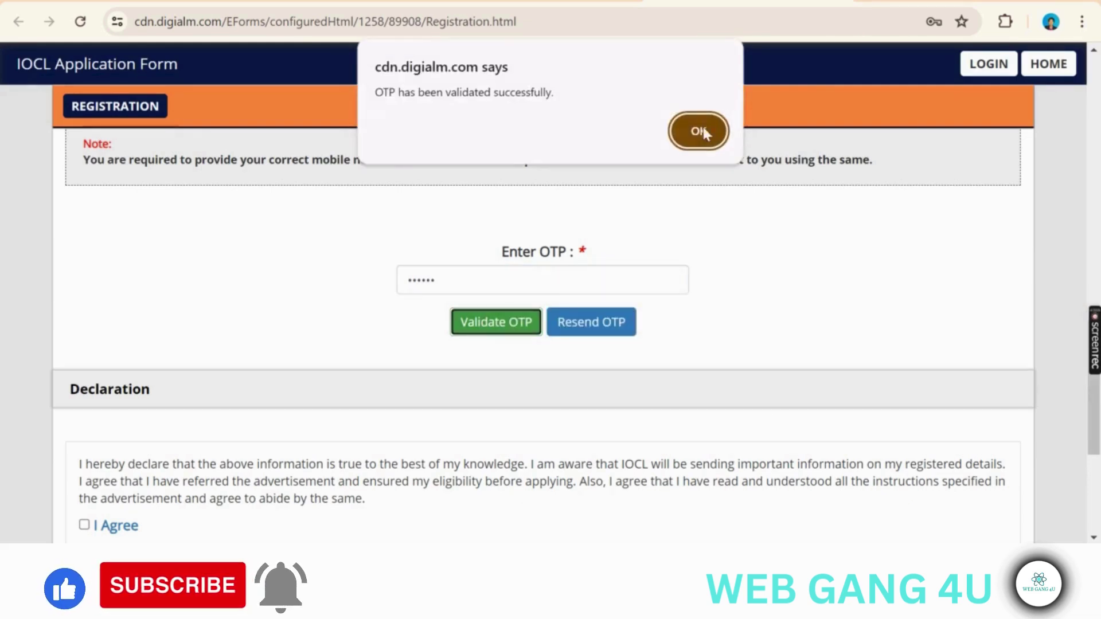
pyautogui.click(697, 132)
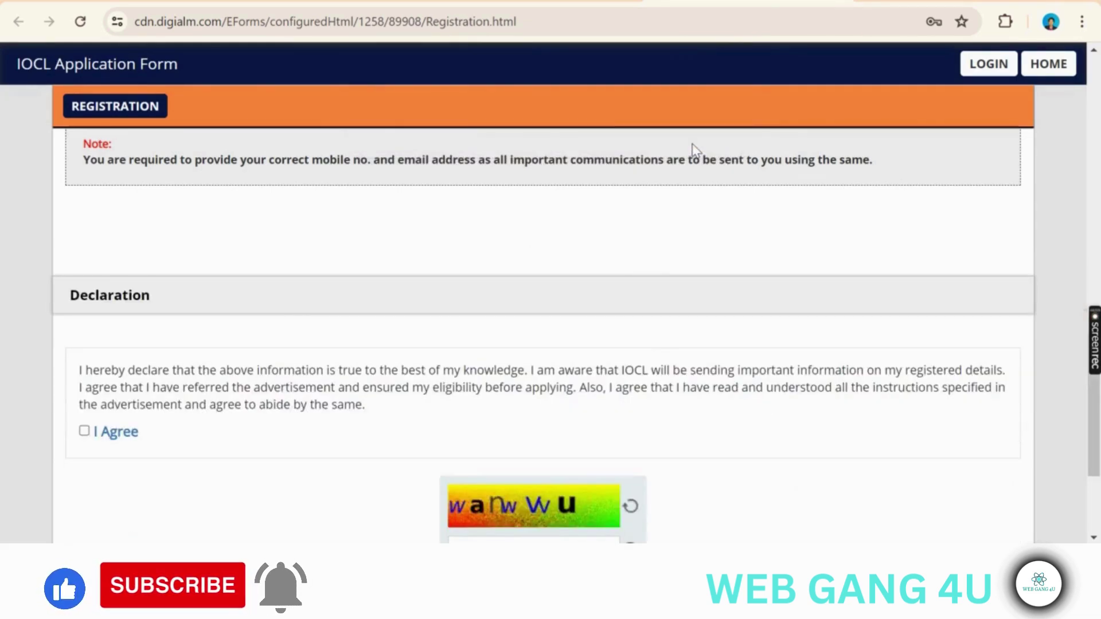
# Step: Agree to the declaration, enter the captcha text shown in the image and request reverification of the entered details
pyautogui.scroll(-3, 632, 328)
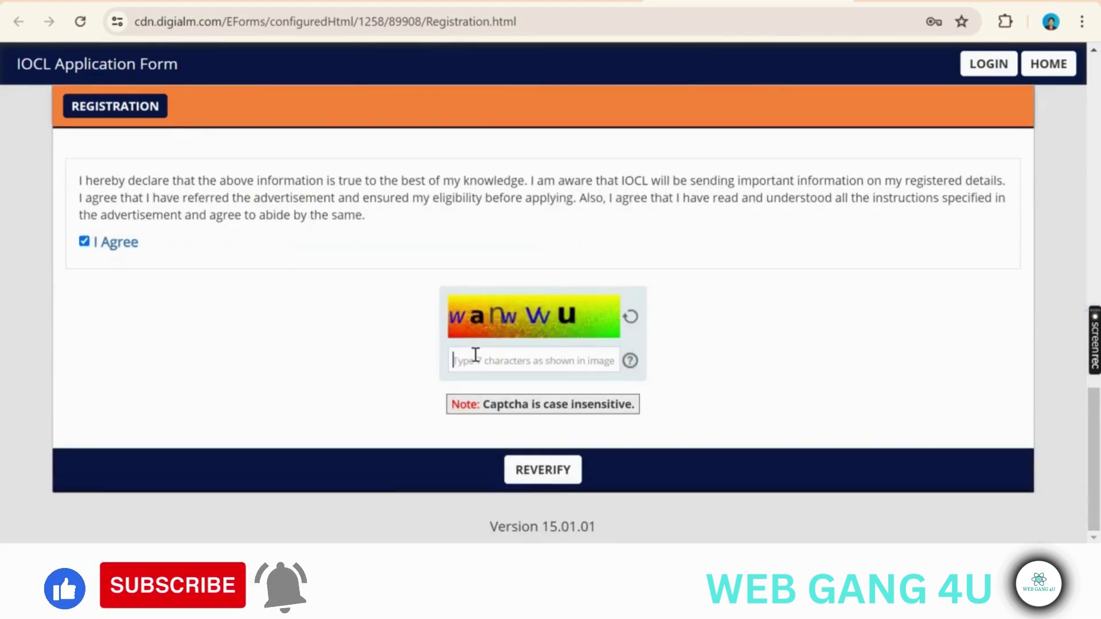
pyautogui.write('w')
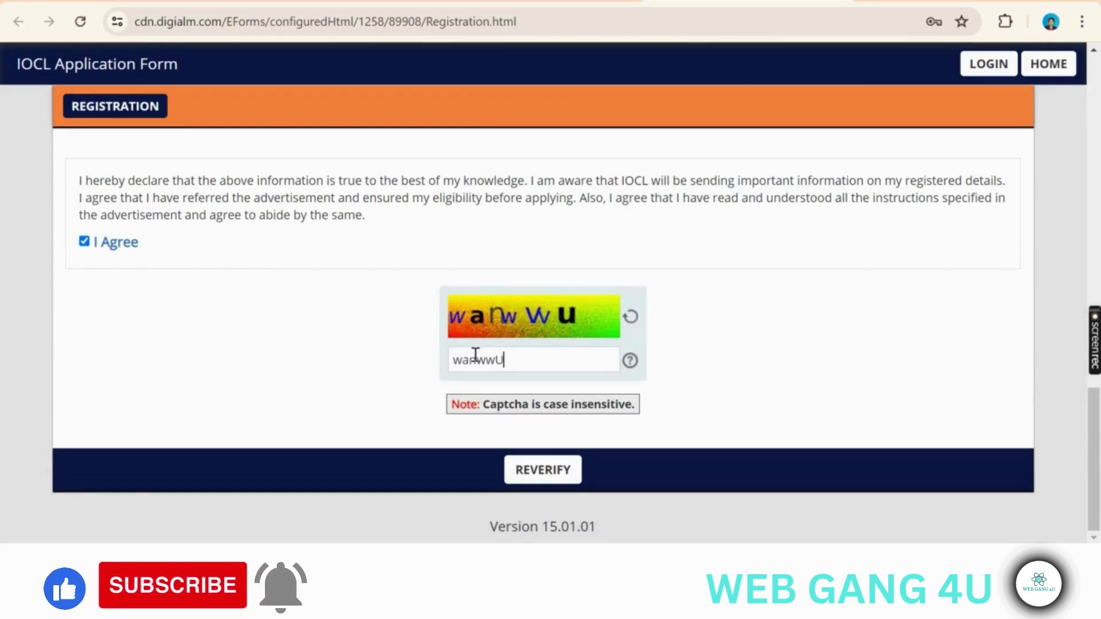
pyautogui.write('anwwu')
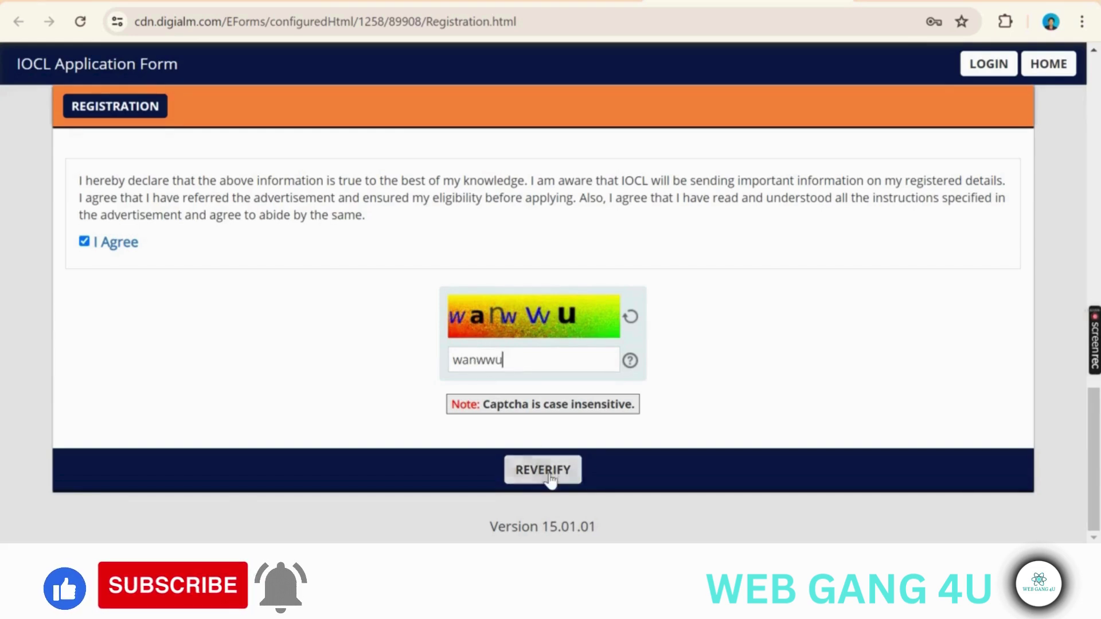
pyautogui.click(542, 469)
# Step: Mark the post name, full name, mobile number and email address as correct in the verification table and reverify them
pyautogui.scroll(-3, 550, 473)
pyautogui.scroll(-2, 550, 473)
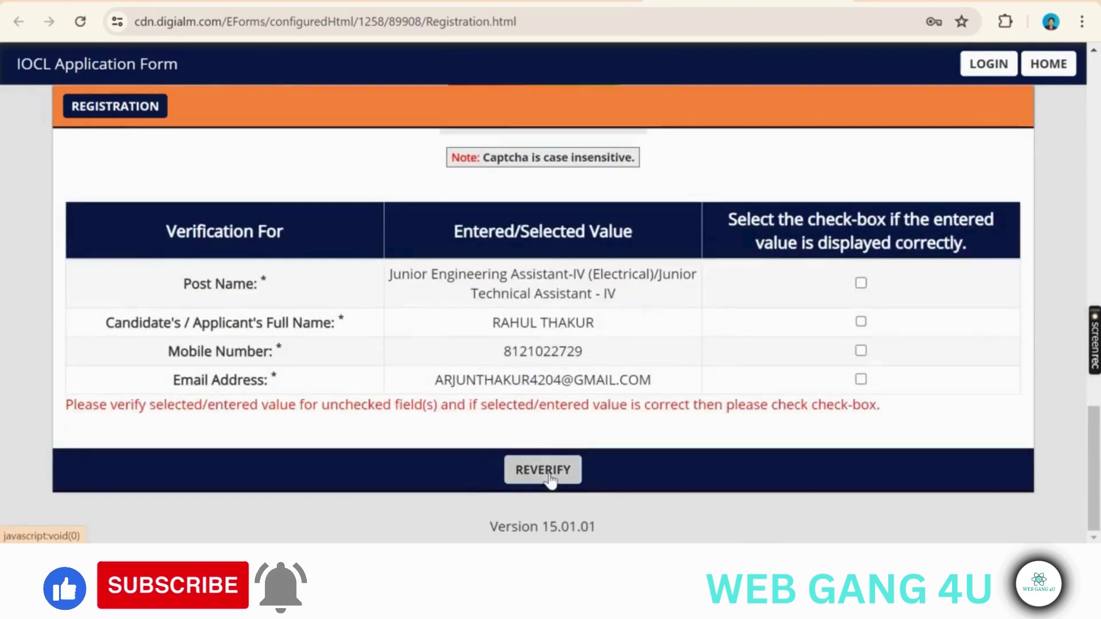
pyautogui.click(861, 283)
pyautogui.click(861, 322)
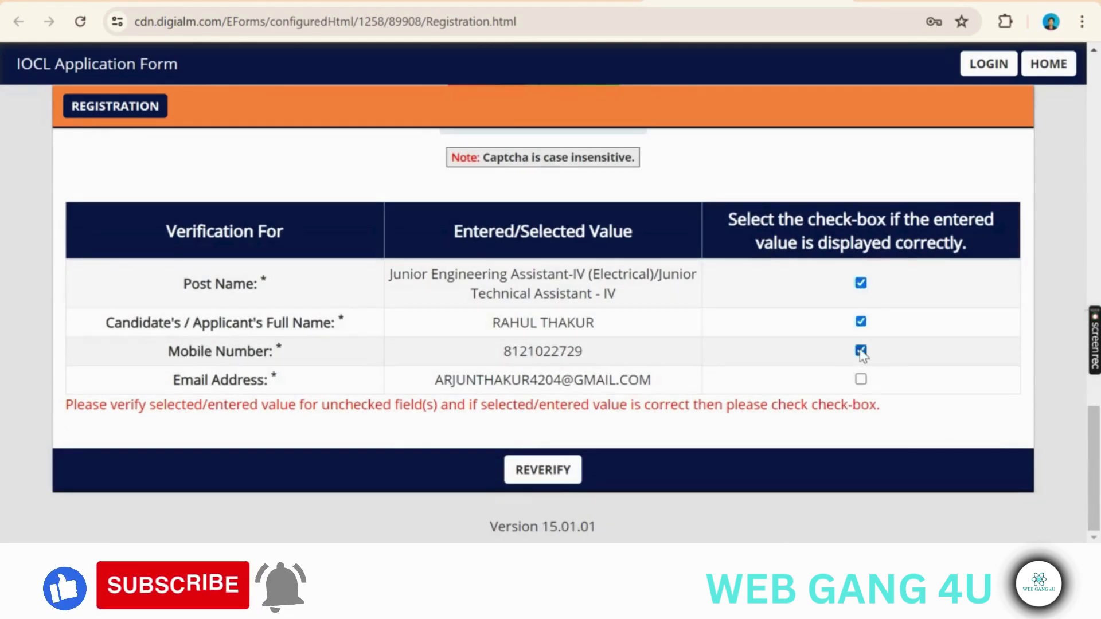
pyautogui.click(861, 379)
pyautogui.click(542, 471)
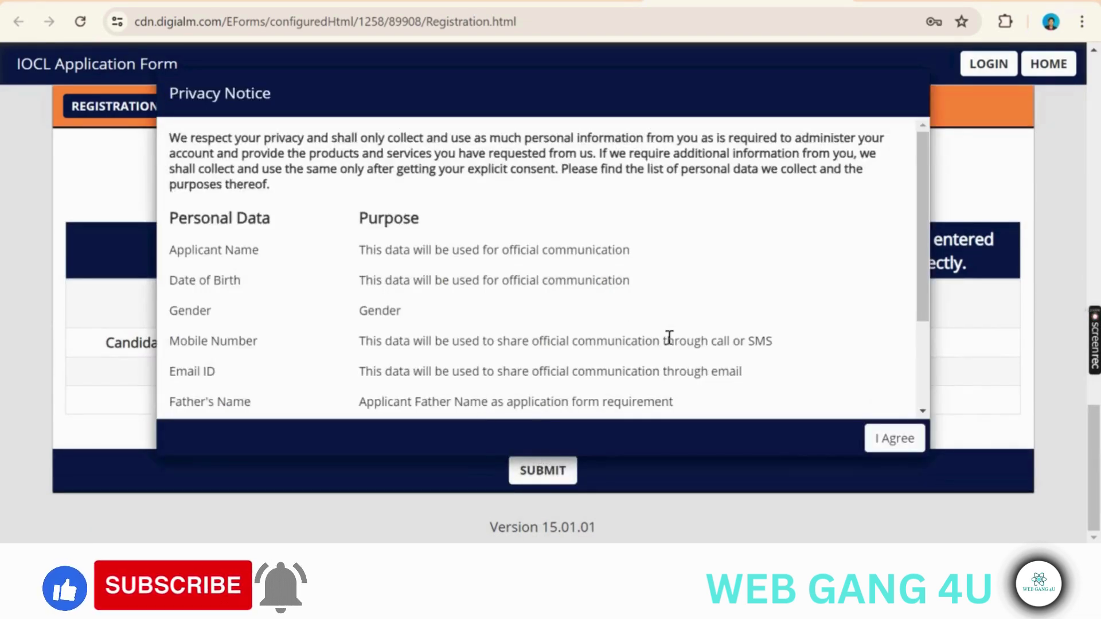
# Step: Read and accept the privacy notice and submit the registration
pyautogui.scroll(-3, 669, 299)
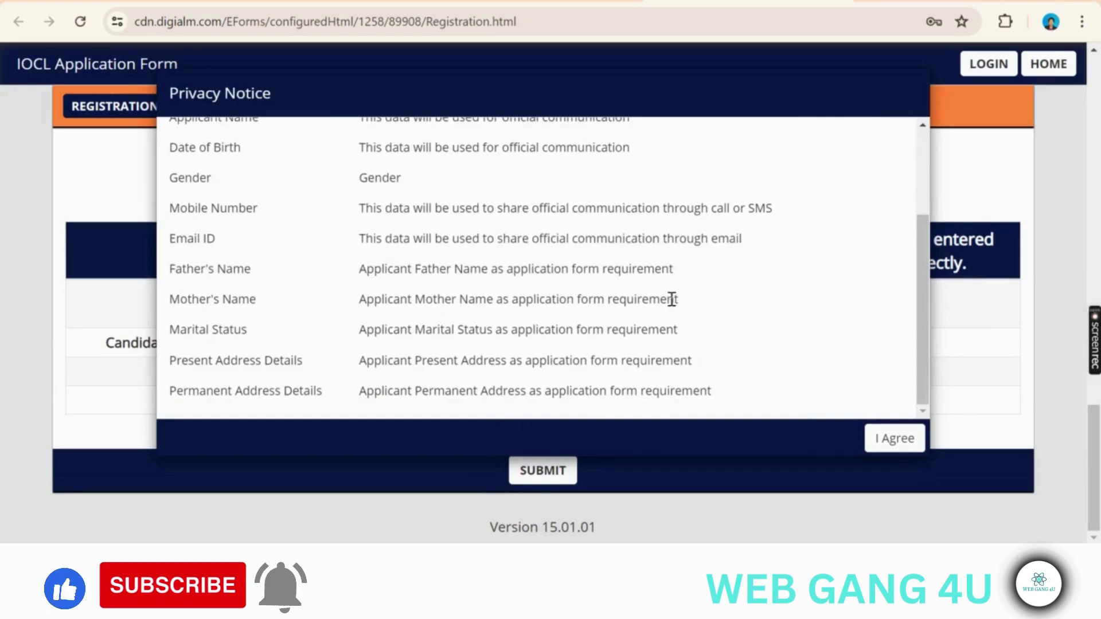
pyautogui.click(896, 439)
pyautogui.click(716, 230)
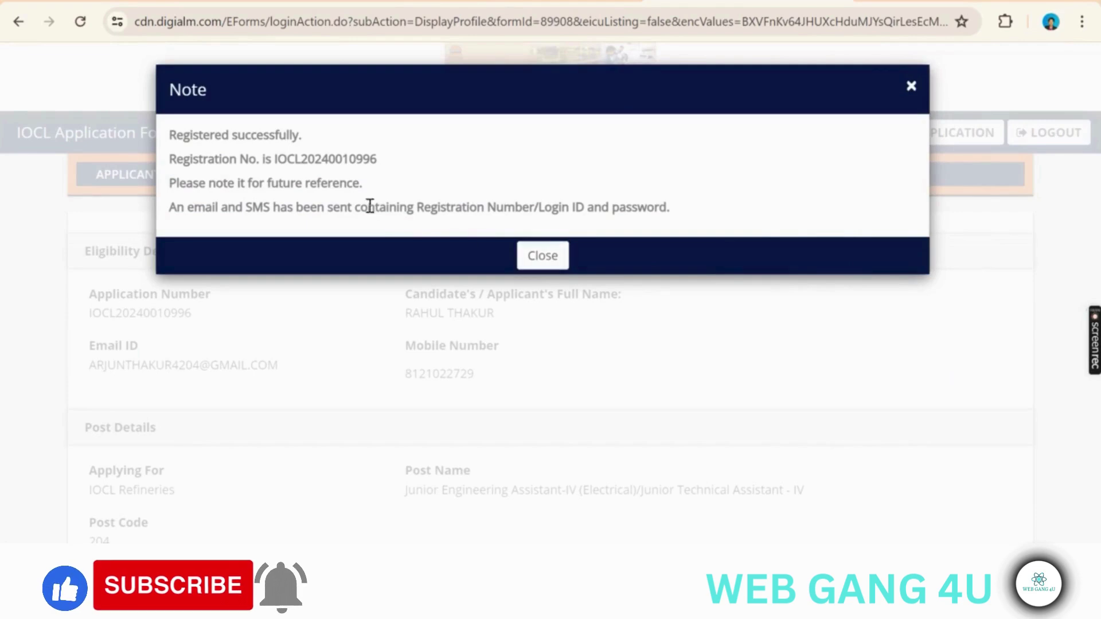
# Step: Dismiss the registration note, review the applicant details and go to the application form
pyautogui.click(539, 255)
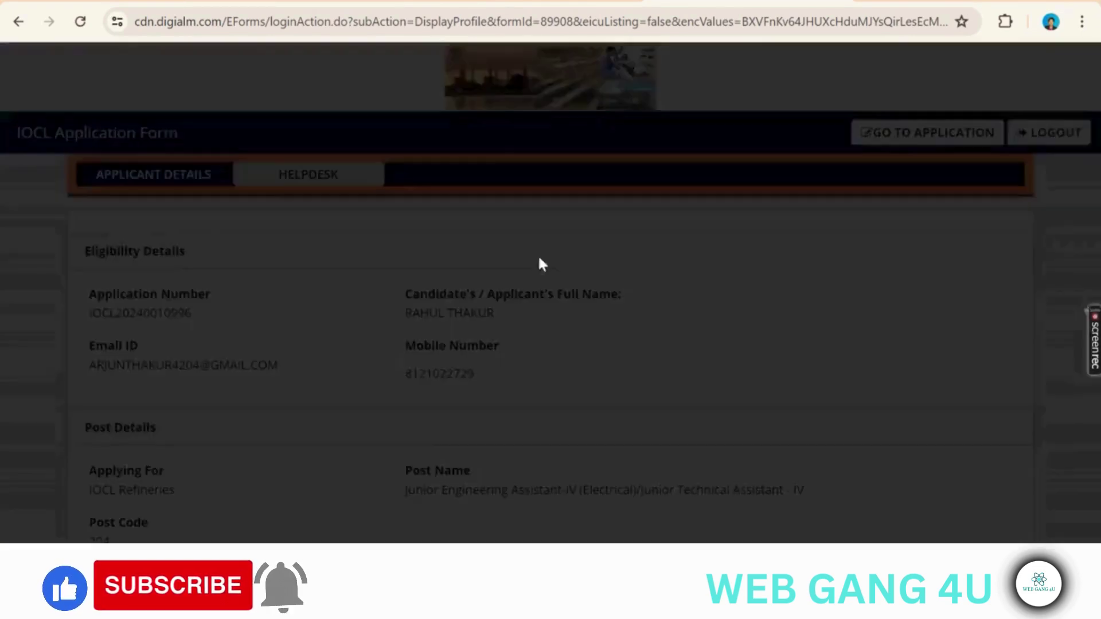
pyautogui.scroll(-1, 538, 258)
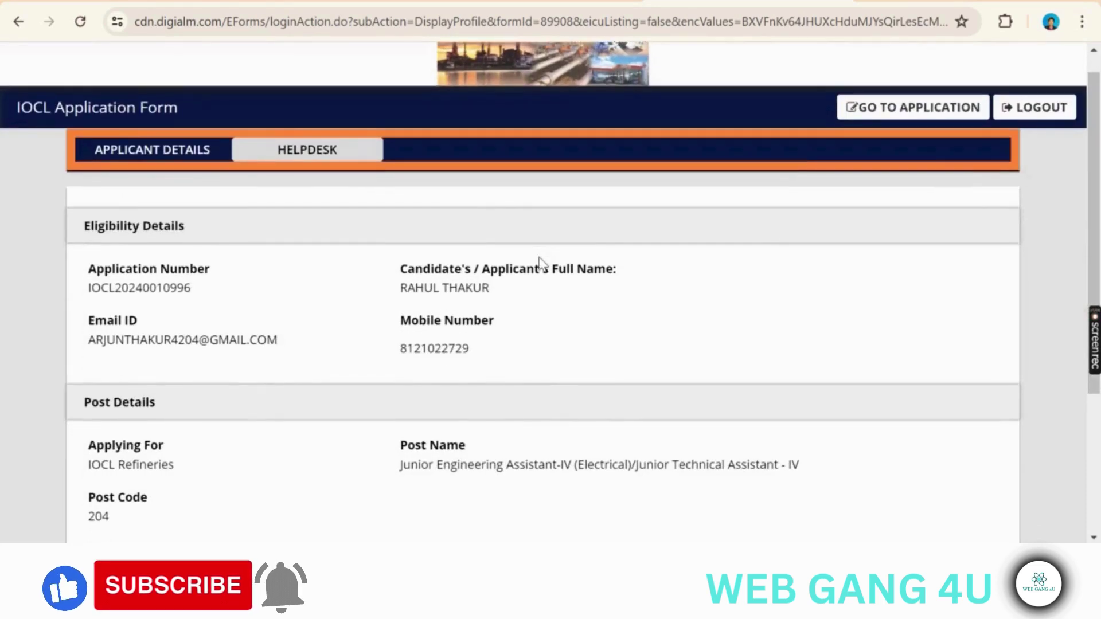
pyautogui.scroll(-4, 539, 258)
pyautogui.scroll(4, 840, 101)
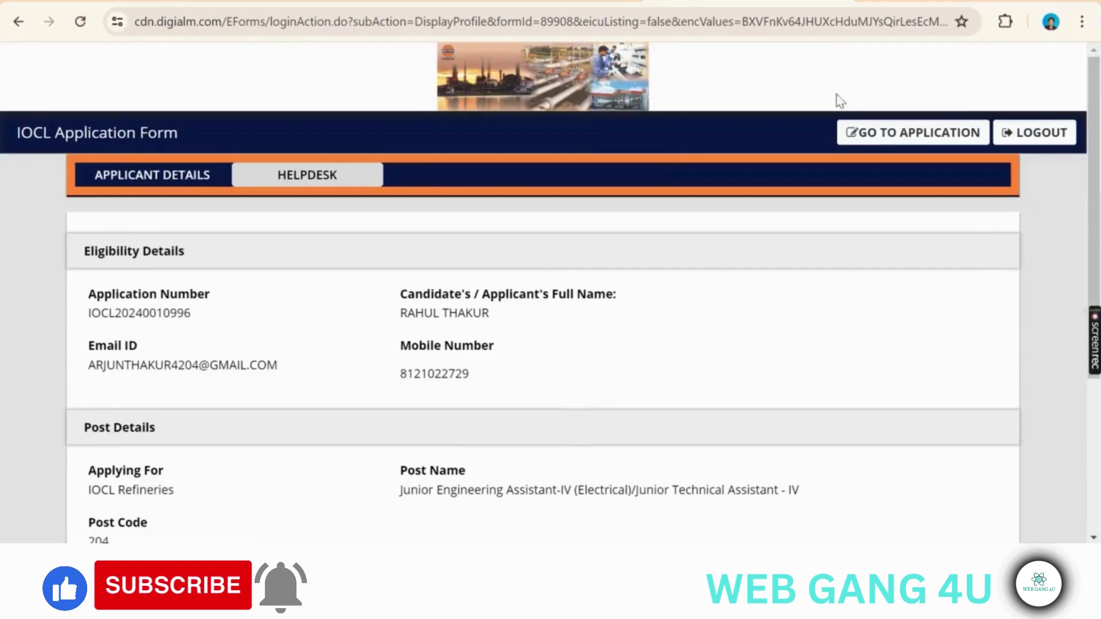
pyautogui.click(905, 135)
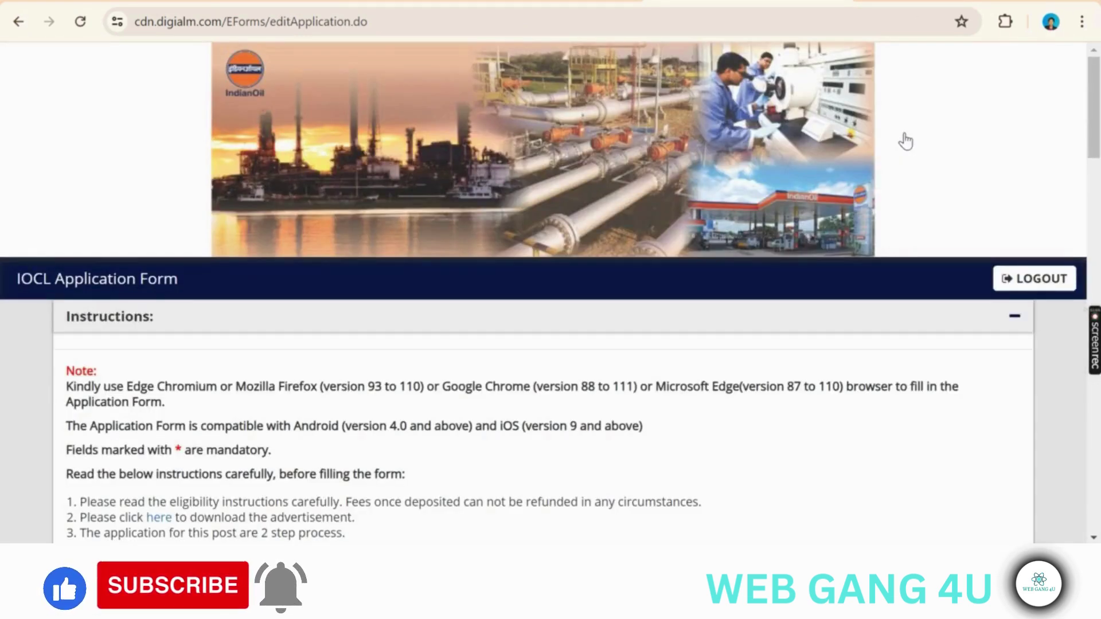
# Step: Set the reservation category to General in the Post Applied Details section of the eligibility criteria
pyautogui.scroll(-8, 592, 407)
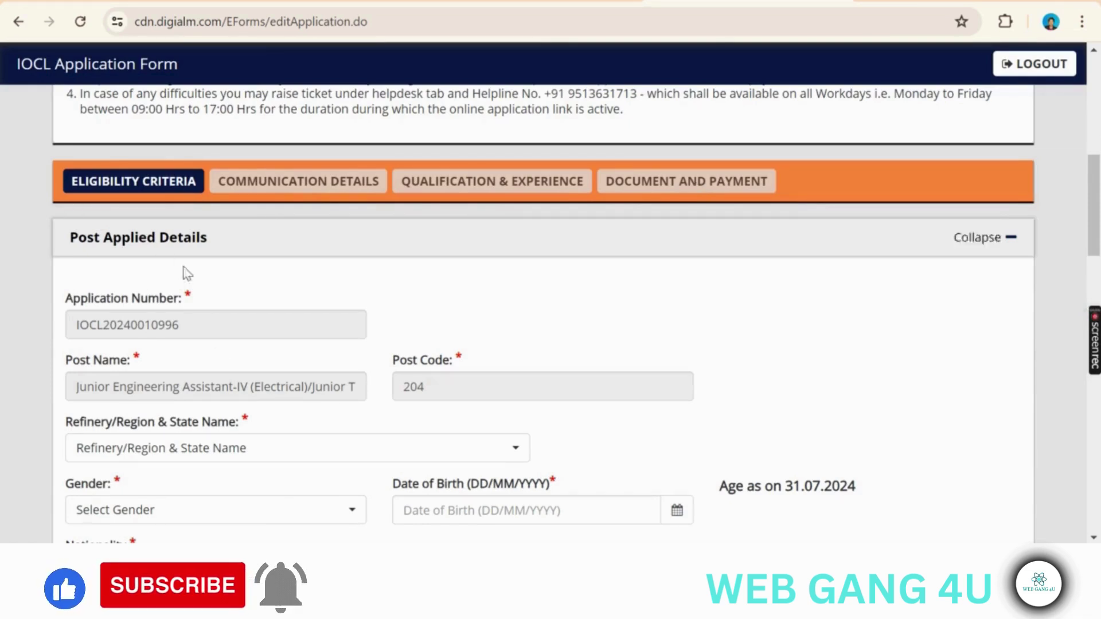
pyautogui.scroll(-1, 267, 394)
pyautogui.scroll(-1, 267, 394)
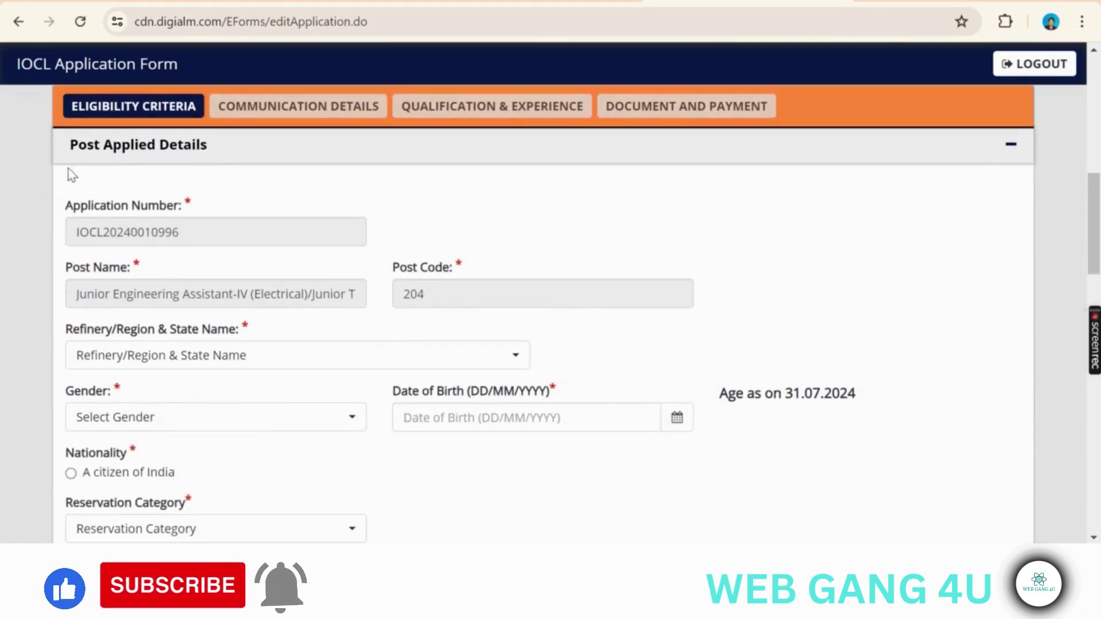
pyautogui.scroll(-2, 332, 327)
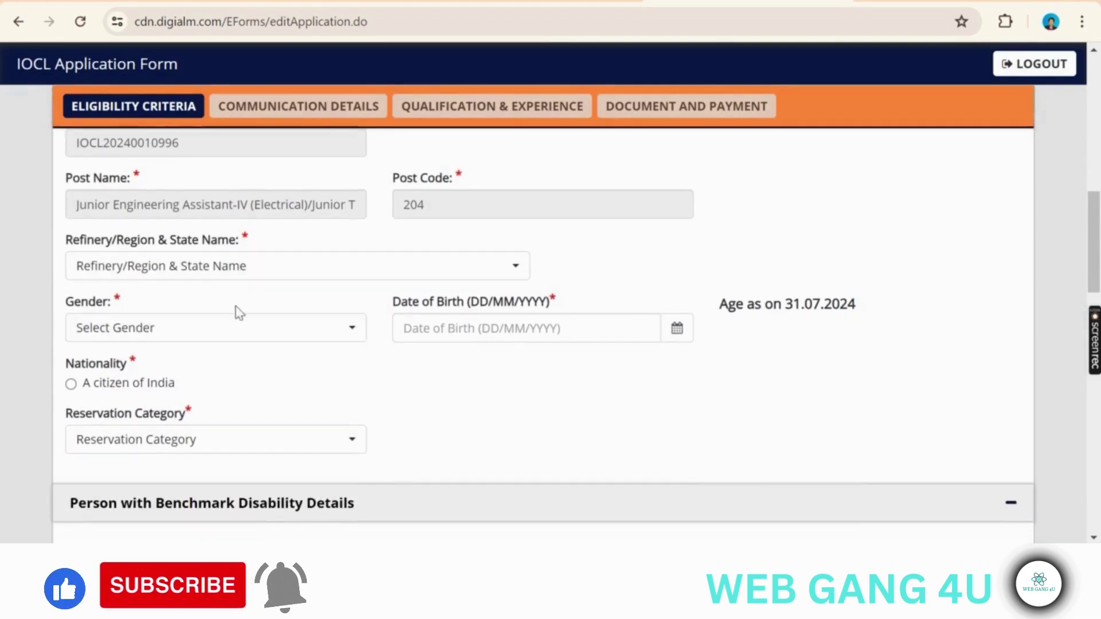
pyautogui.scroll(-2, 501, 337)
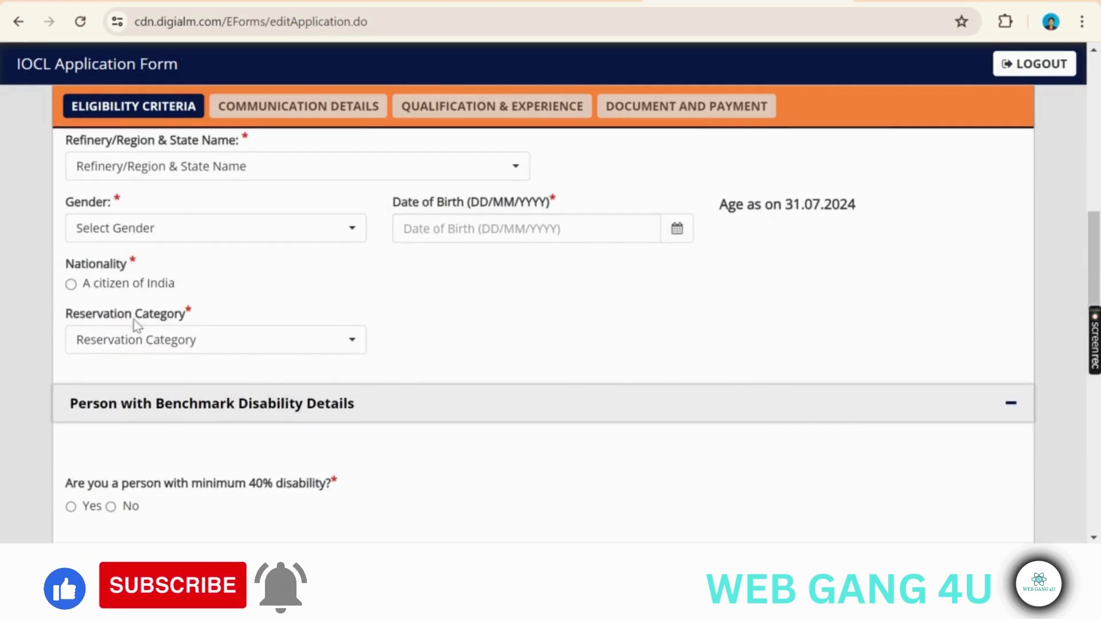
pyautogui.click(255, 349)
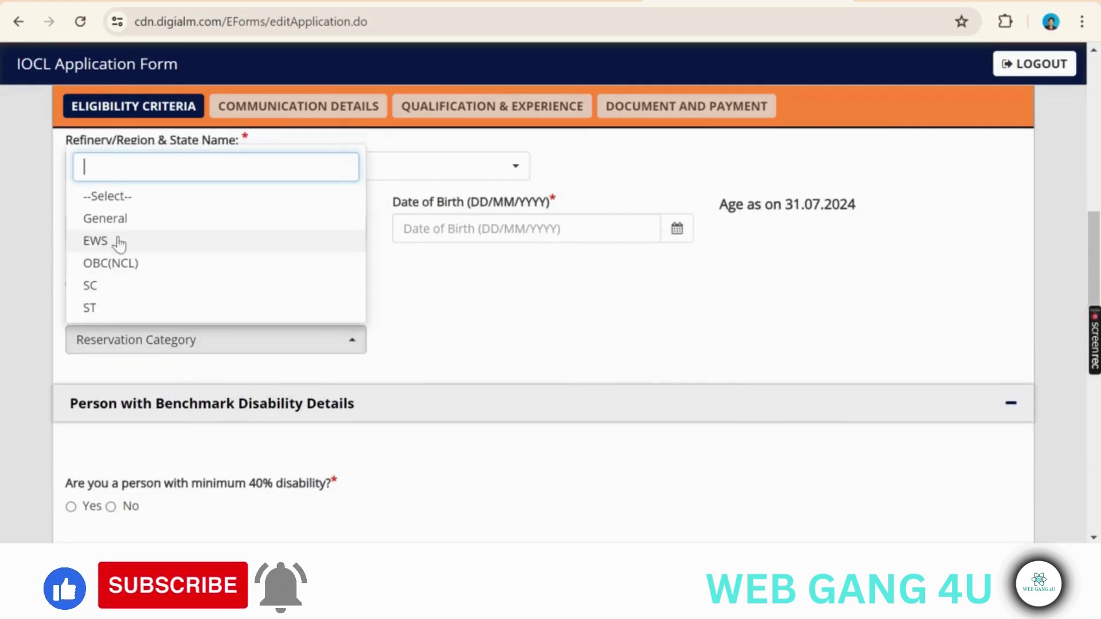
pyautogui.click(151, 223)
# Step: Answer No to both the minimum 40% disability question and the ex-serviceman question
pyautogui.scroll(-1, 347, 369)
pyautogui.scroll(-2, 347, 368)
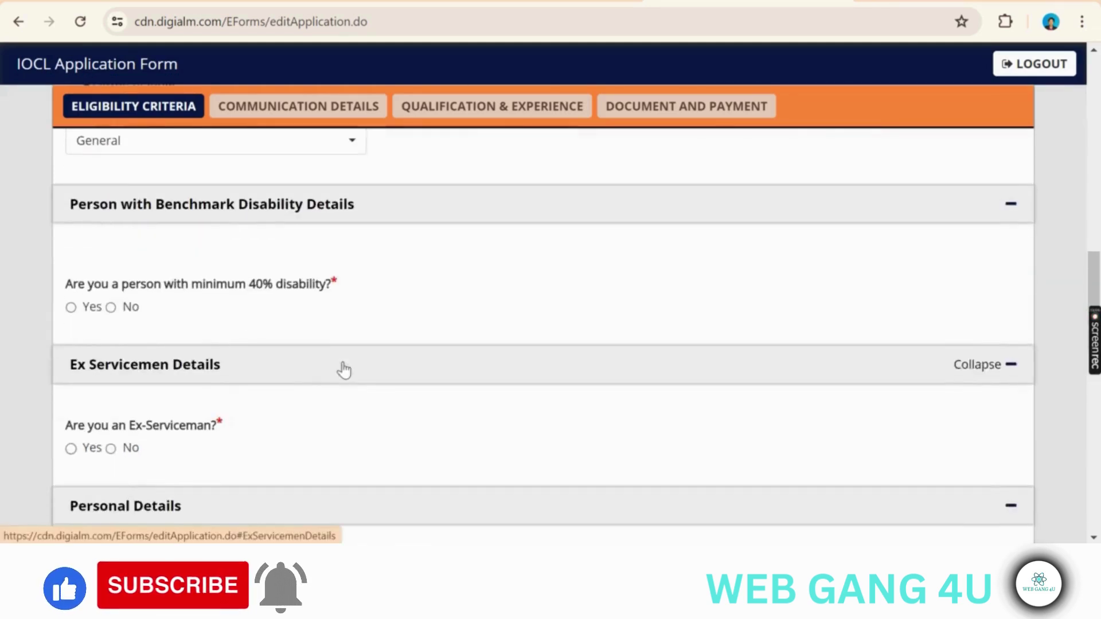
pyautogui.click(71, 307)
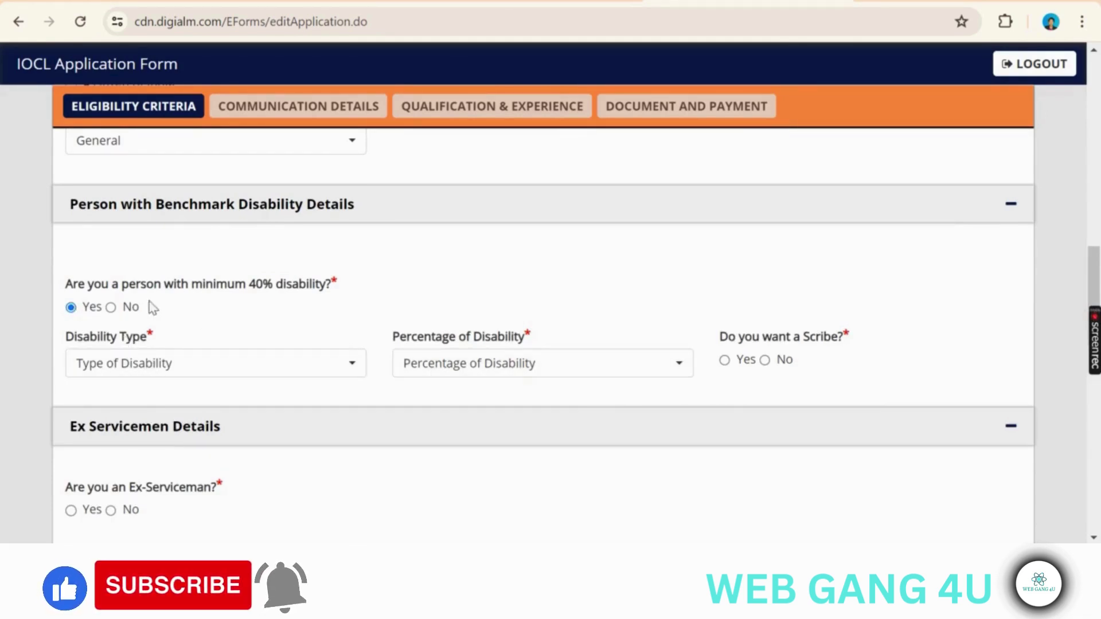
pyautogui.click(111, 308)
pyautogui.scroll(-3, 108, 310)
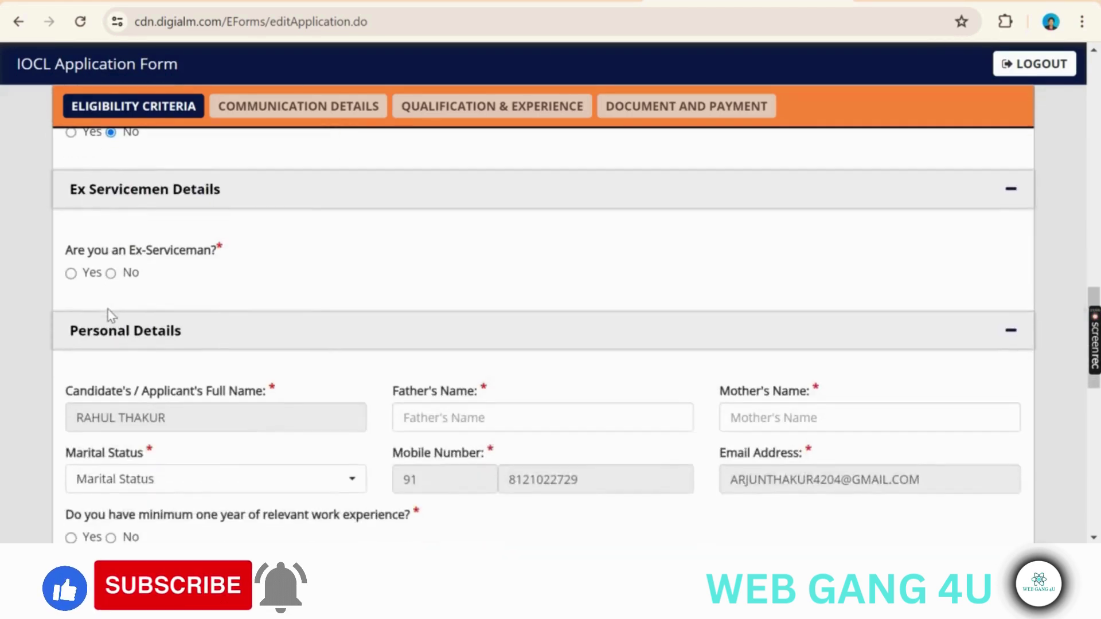
pyautogui.click(70, 273)
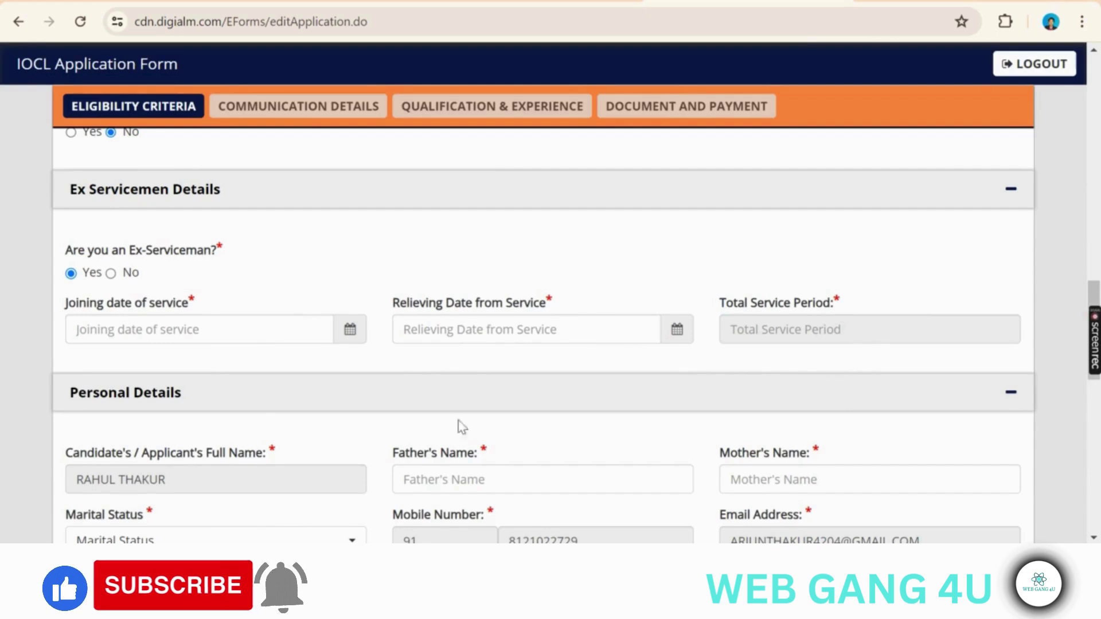
pyautogui.click(111, 273)
# Step: Set the marital status to Unmarried in the Personal Details section
pyautogui.scroll(-3, 113, 282)
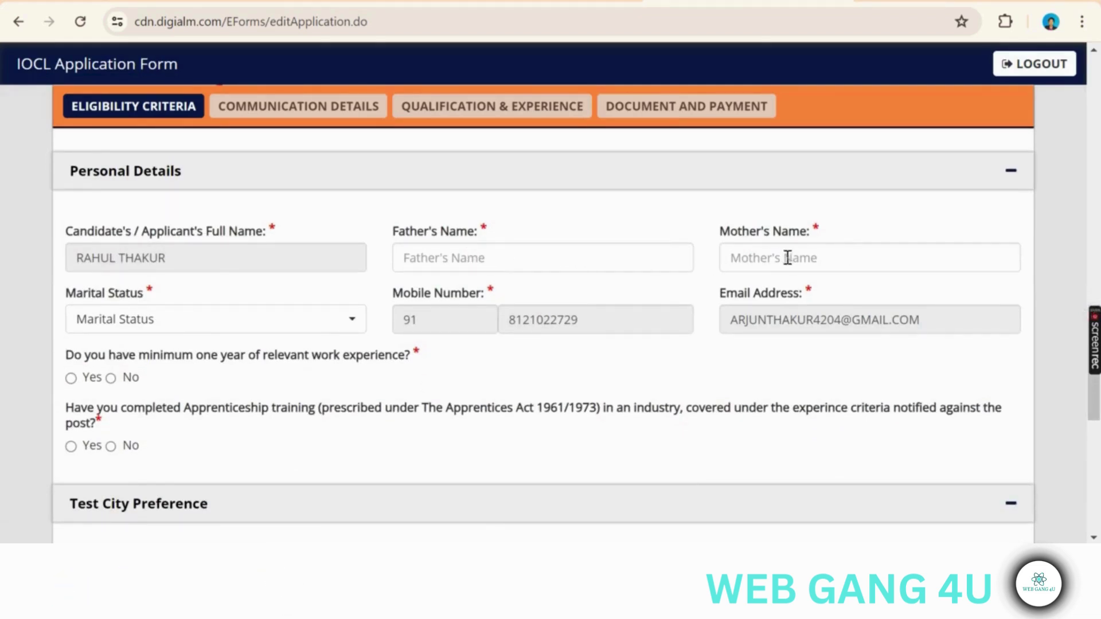
pyautogui.click(221, 319)
pyautogui.click(134, 440)
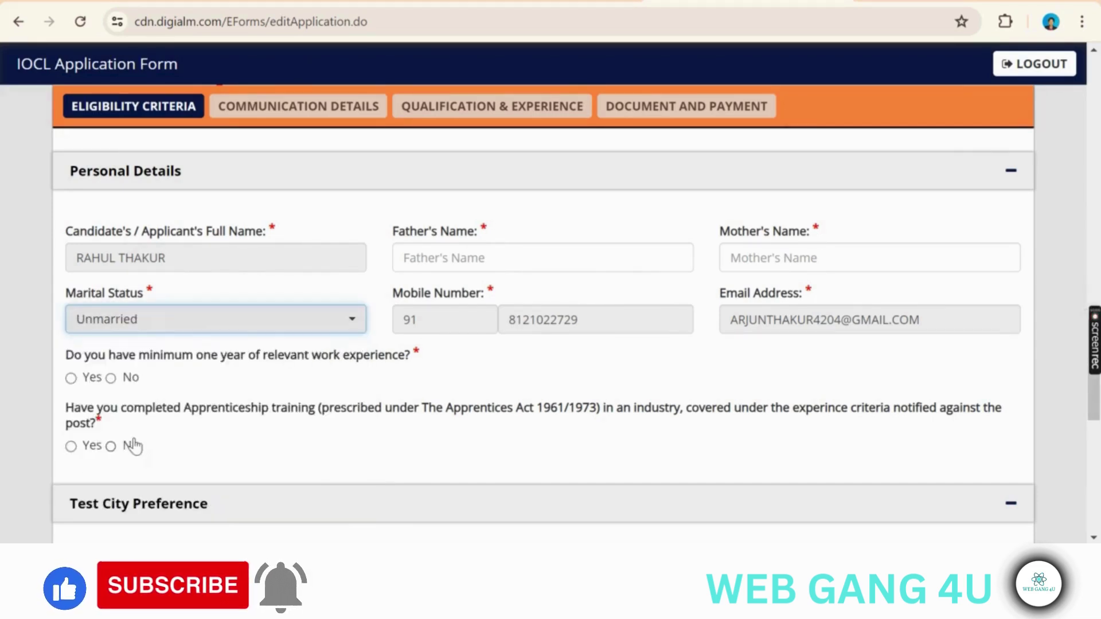
# Step: Choose Assam as the first preferred test state and Guwahati as the first preferred test city
pyautogui.scroll(-3, 148, 278)
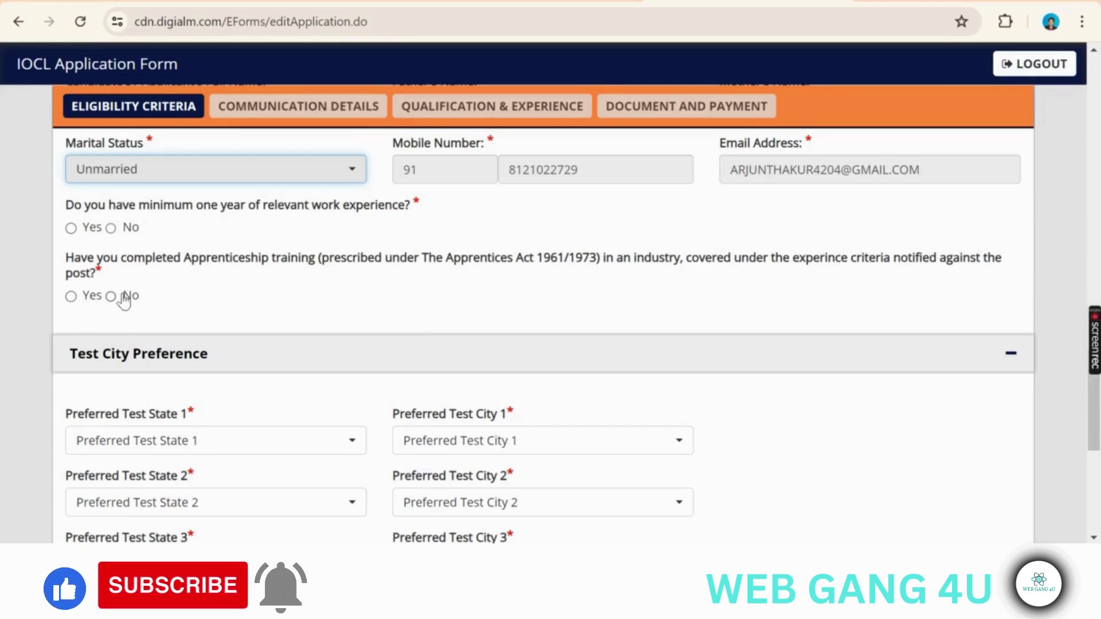
pyautogui.scroll(-3, 125, 301)
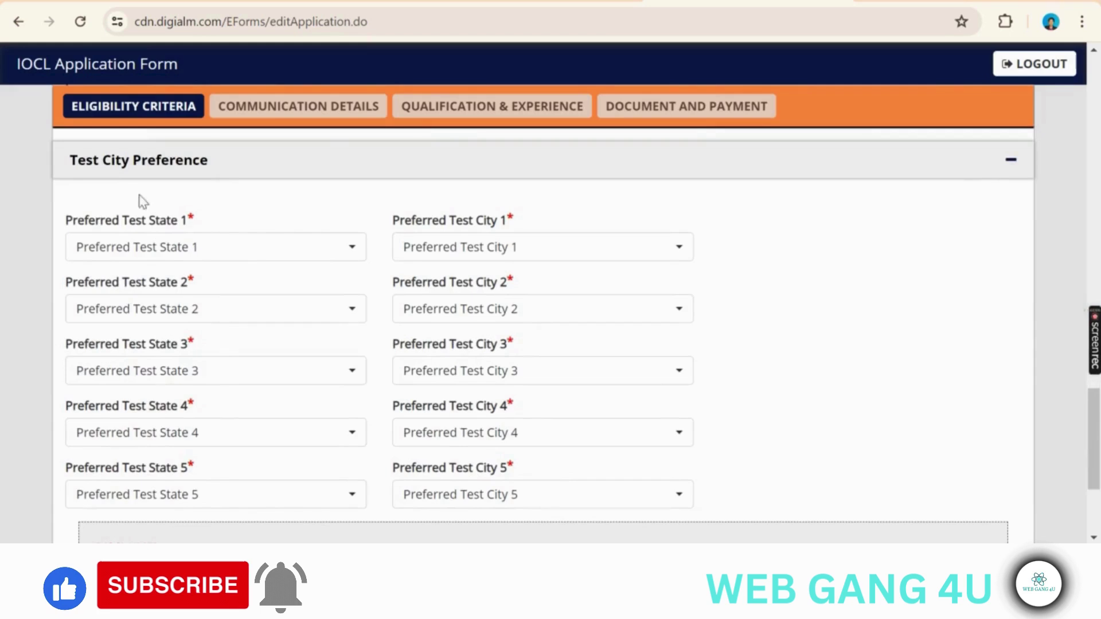
pyautogui.click(226, 254)
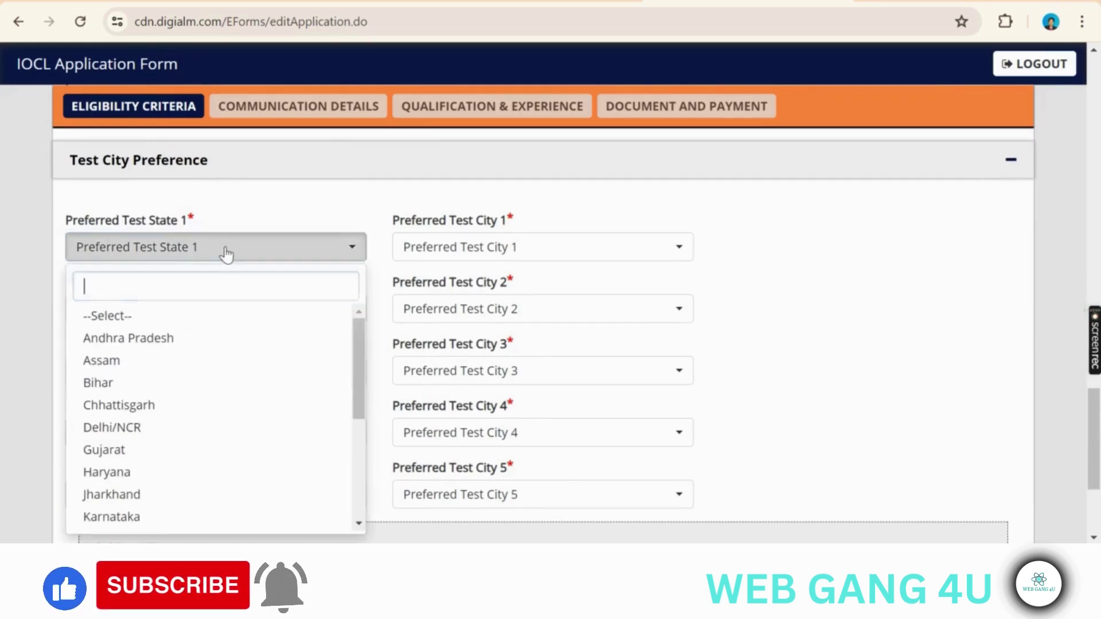
pyautogui.click(167, 364)
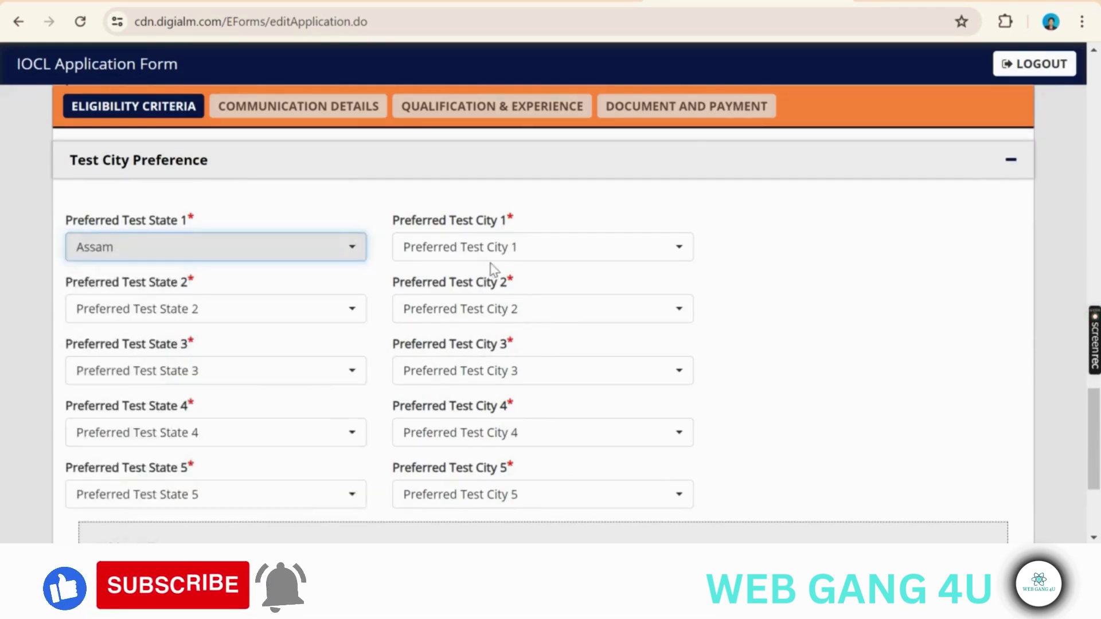
pyautogui.click(503, 254)
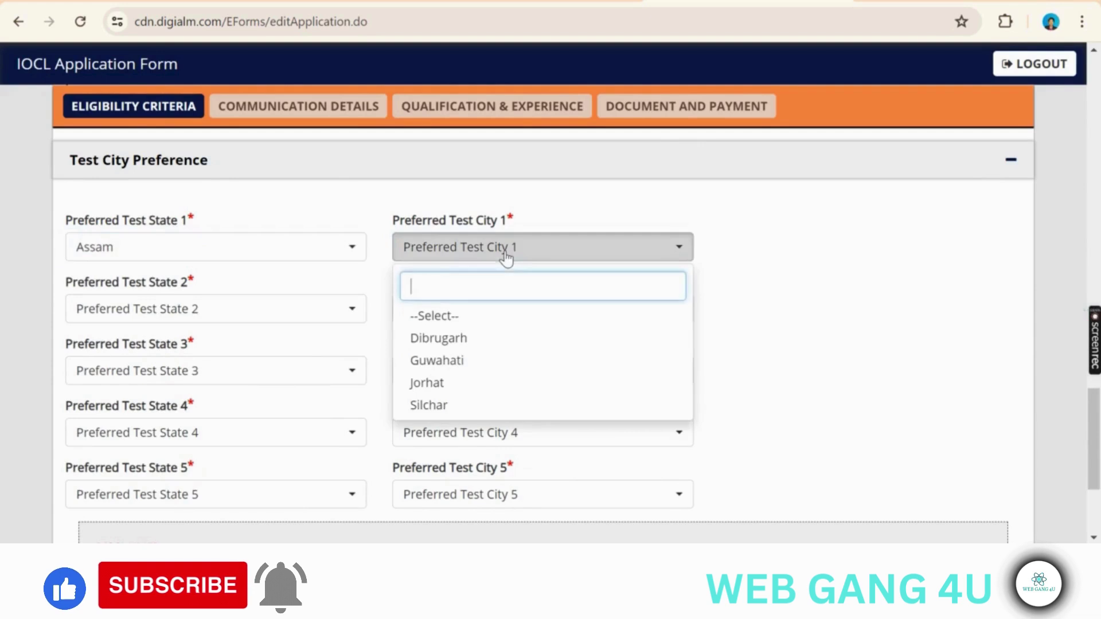
pyautogui.click(498, 362)
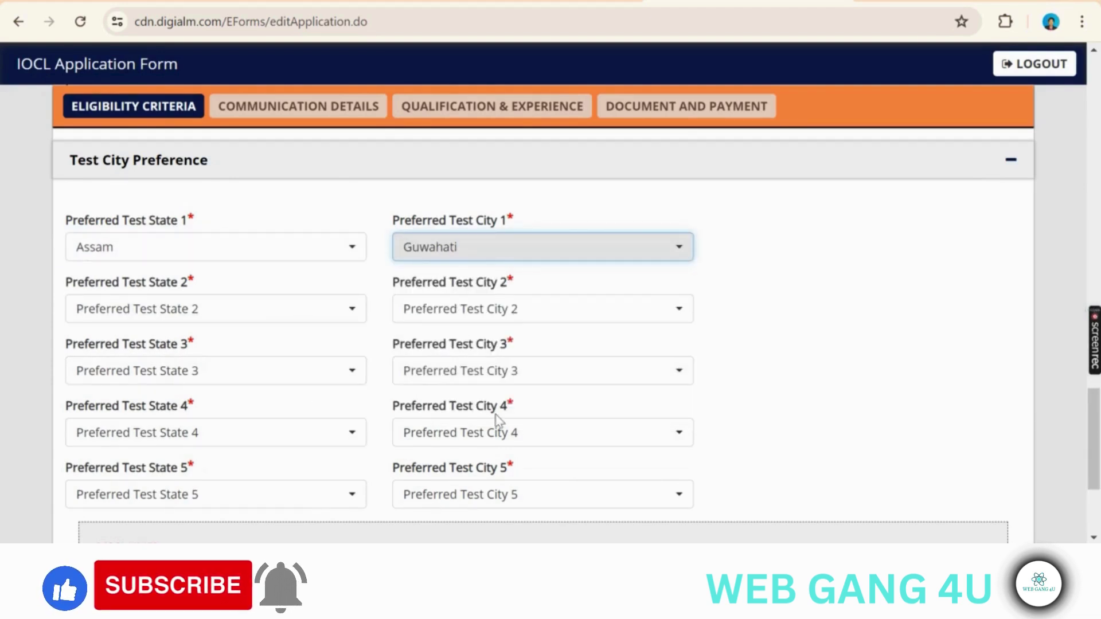
# Step: Save the eligibility criteria and continue to the communication details, acknowledging the save message
pyautogui.scroll(-4, 498, 422)
pyautogui.click(536, 448)
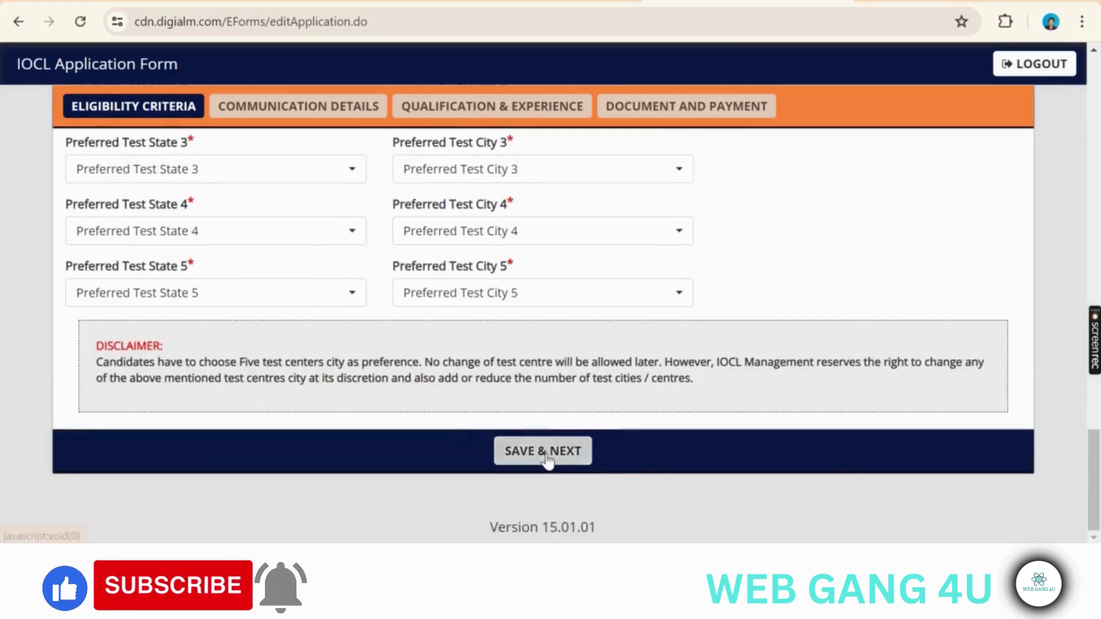
pyautogui.click(699, 131)
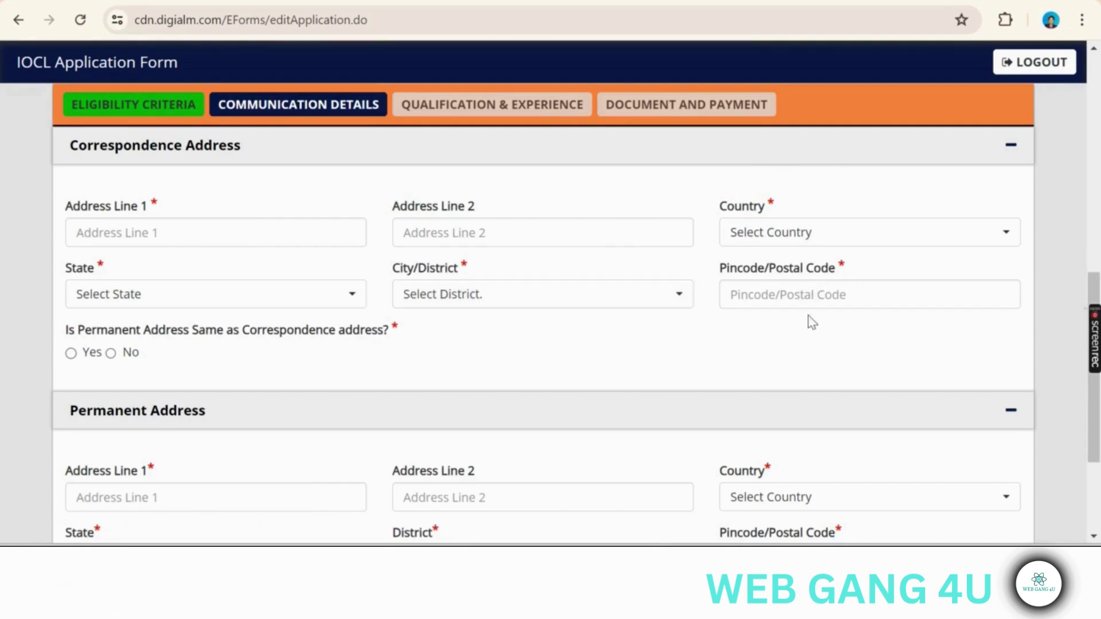
# Step: Save the communication details with the address fields left blank and continue to qualification and experience, acknowledging the save message
pyautogui.scroll(-1, 811, 322)
pyautogui.scroll(-3, 808, 316)
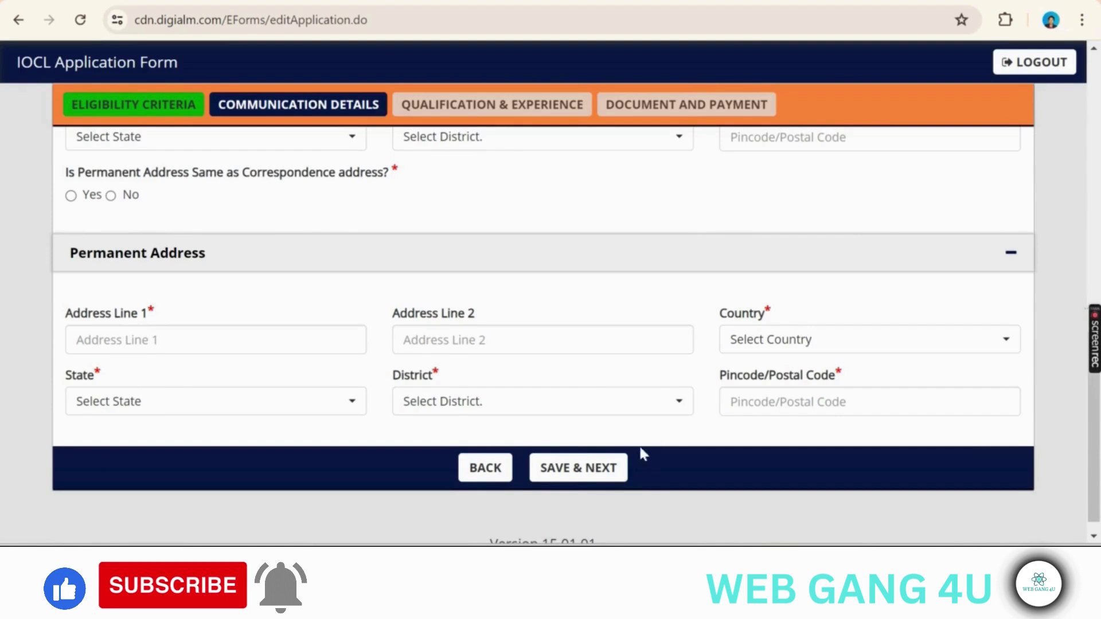
pyautogui.click(564, 481)
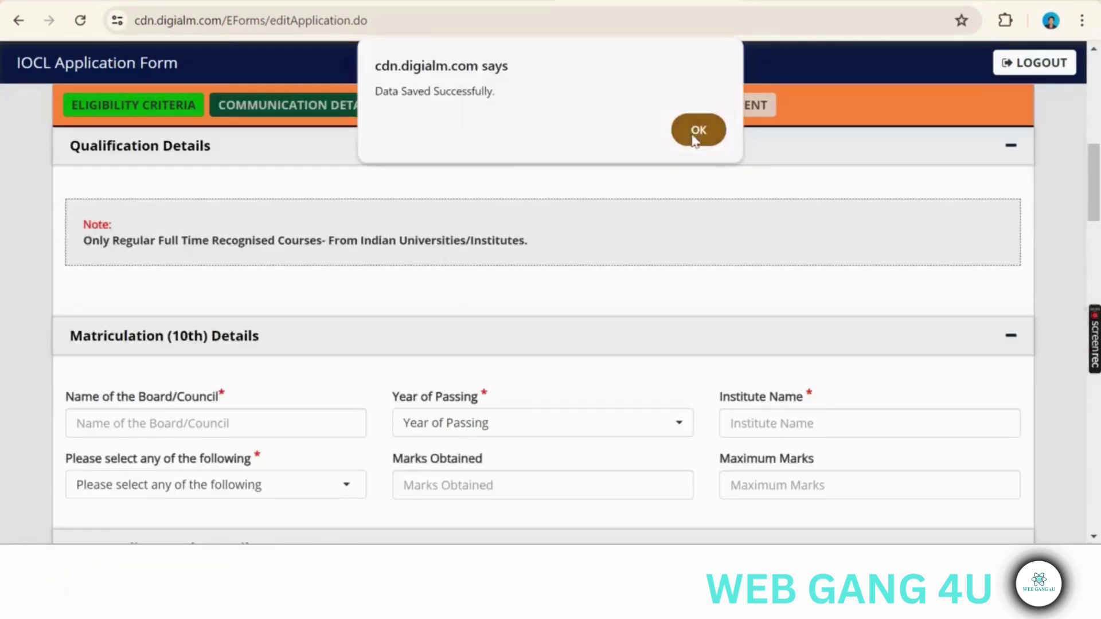
pyautogui.click(696, 132)
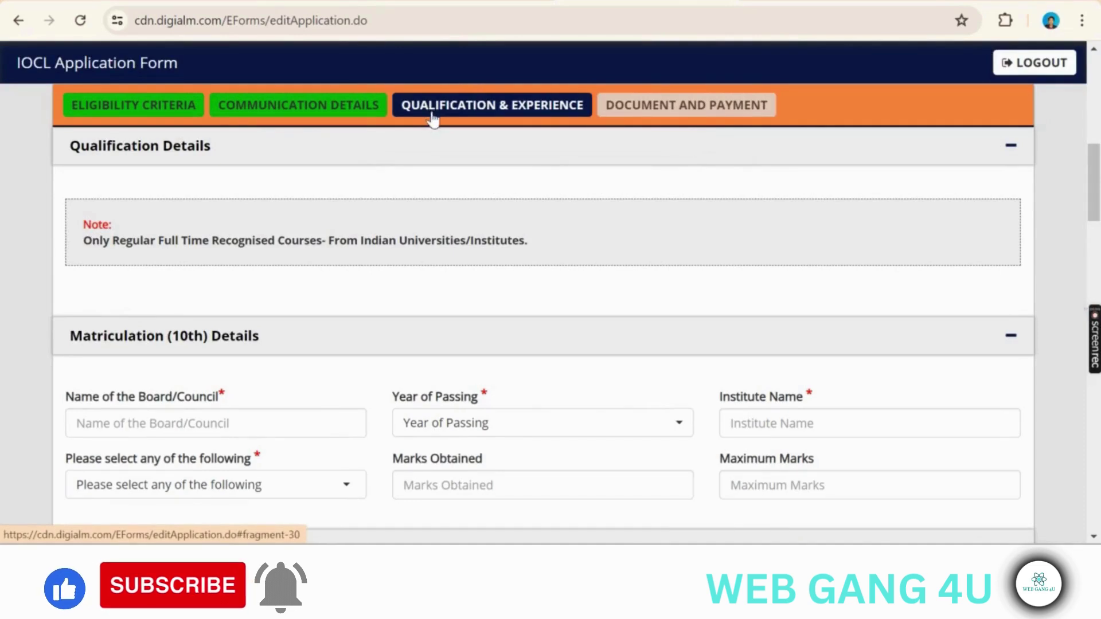
# Step: Choose Percentage as the marks format in the Matriculation (10th) Details section
pyautogui.scroll(7, 516, 189)
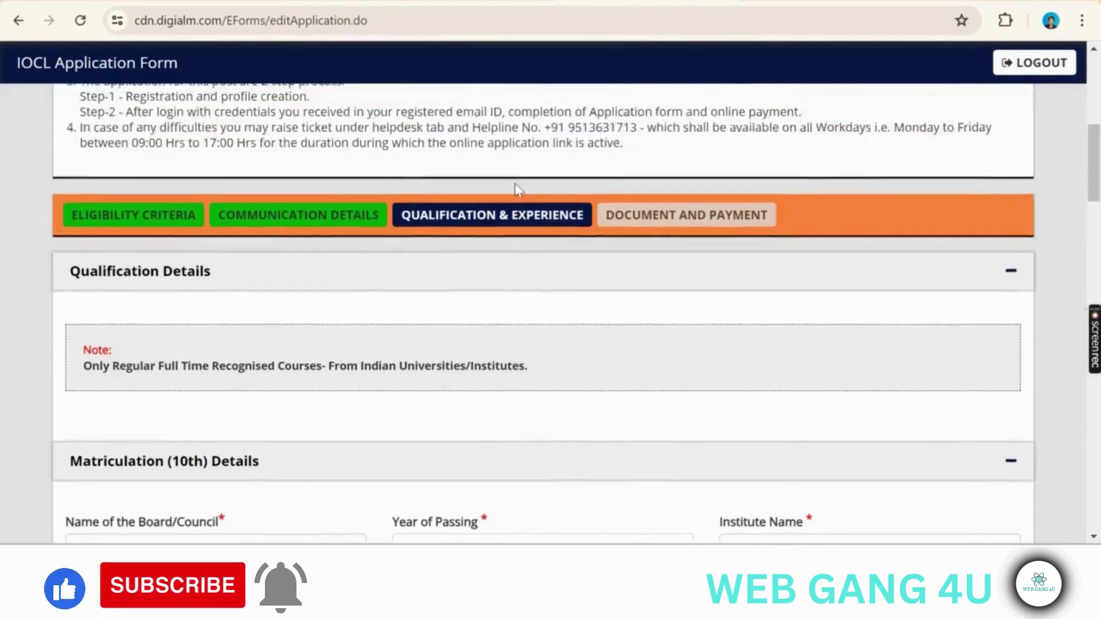
pyautogui.scroll(-7, 515, 191)
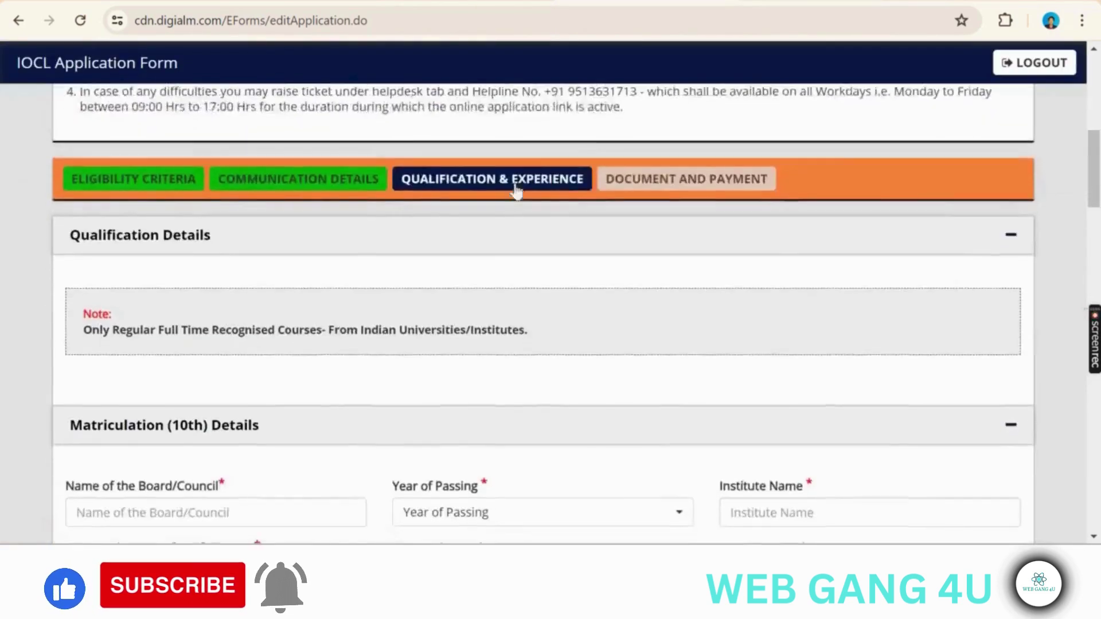
pyautogui.scroll(-4, 516, 191)
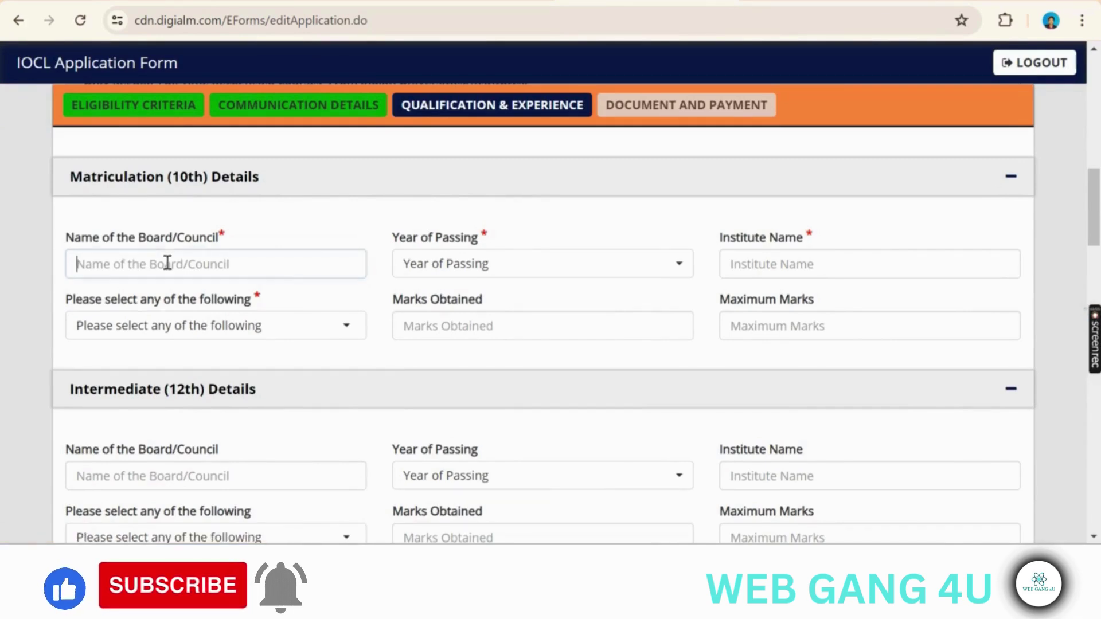
pyautogui.click(520, 277)
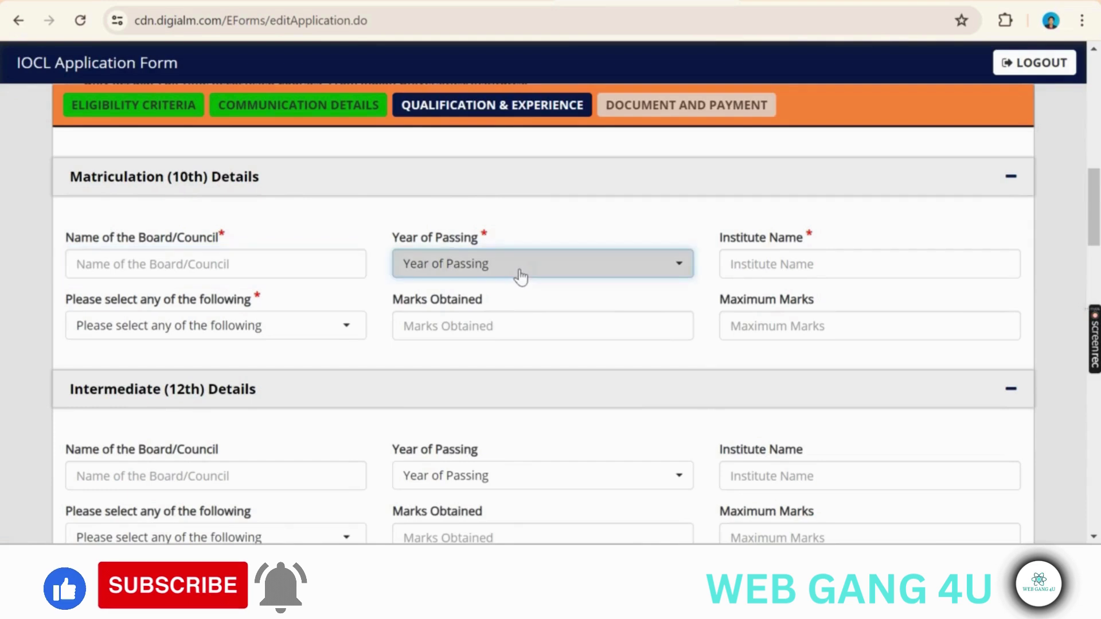
pyautogui.click(781, 267)
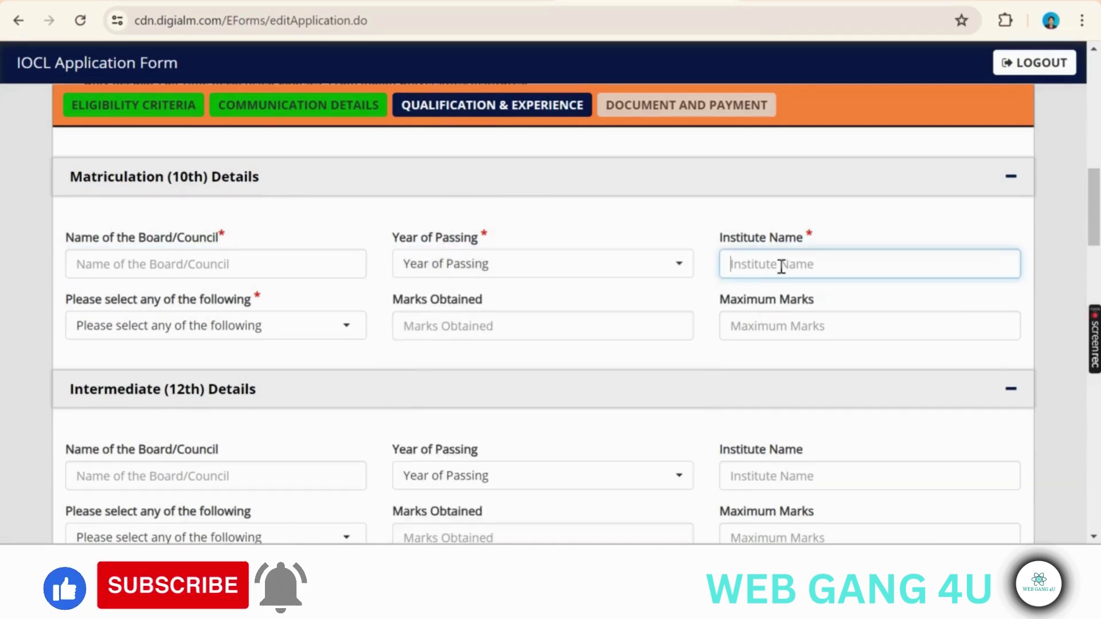
pyautogui.click(268, 328)
pyautogui.click(140, 417)
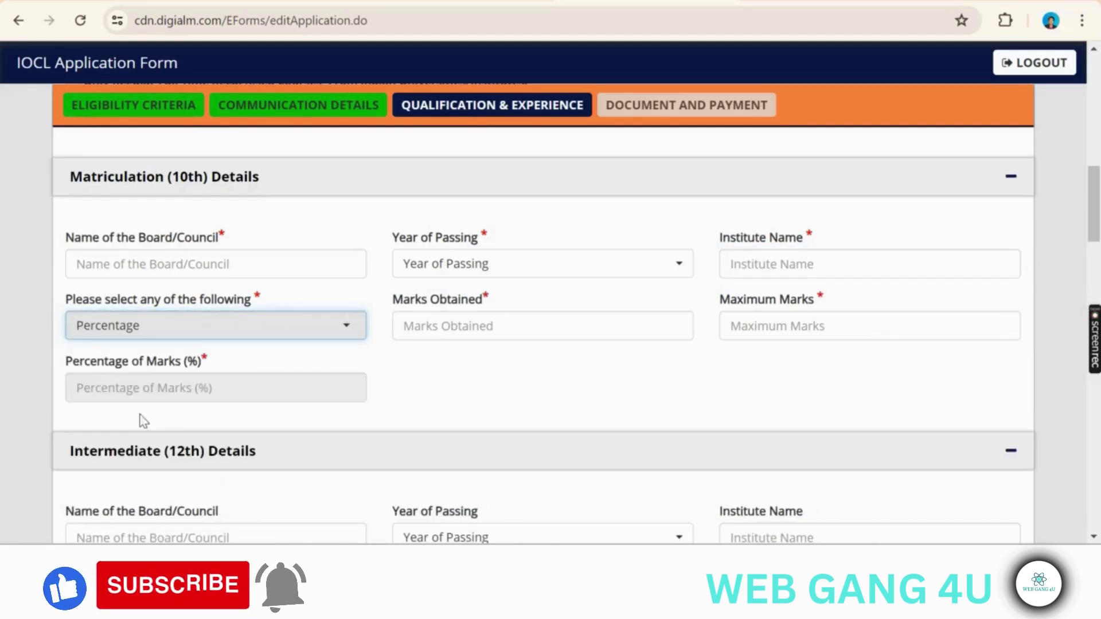
# Step: Enter 444 as marks obtained and 500 as maximum marks in the Matriculation (10th) Details section
pyautogui.click(435, 330)
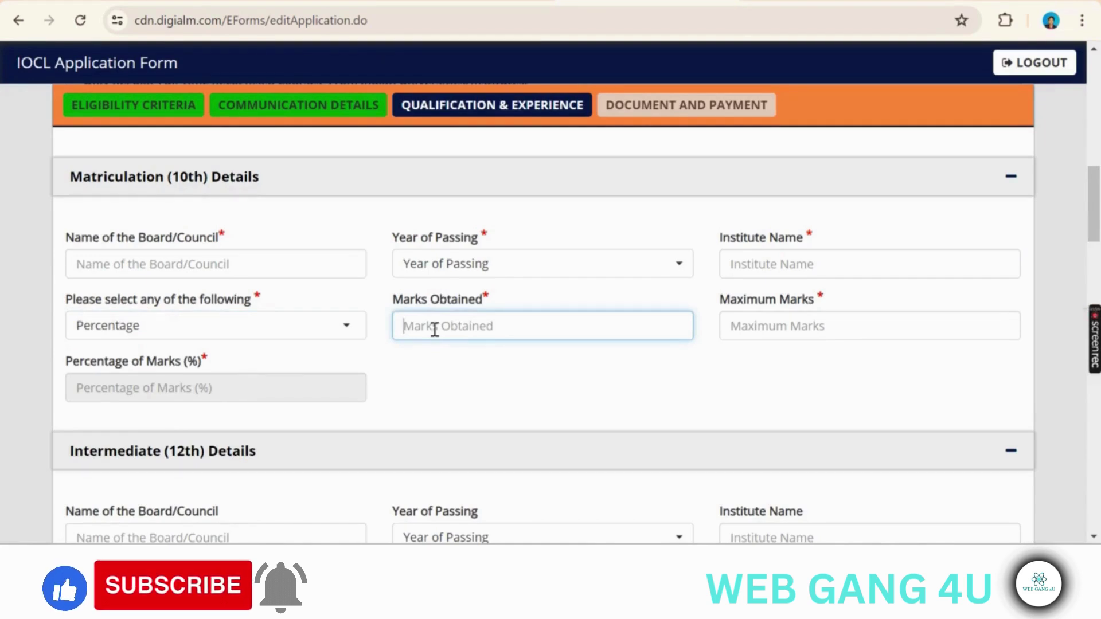
pyautogui.write('444')
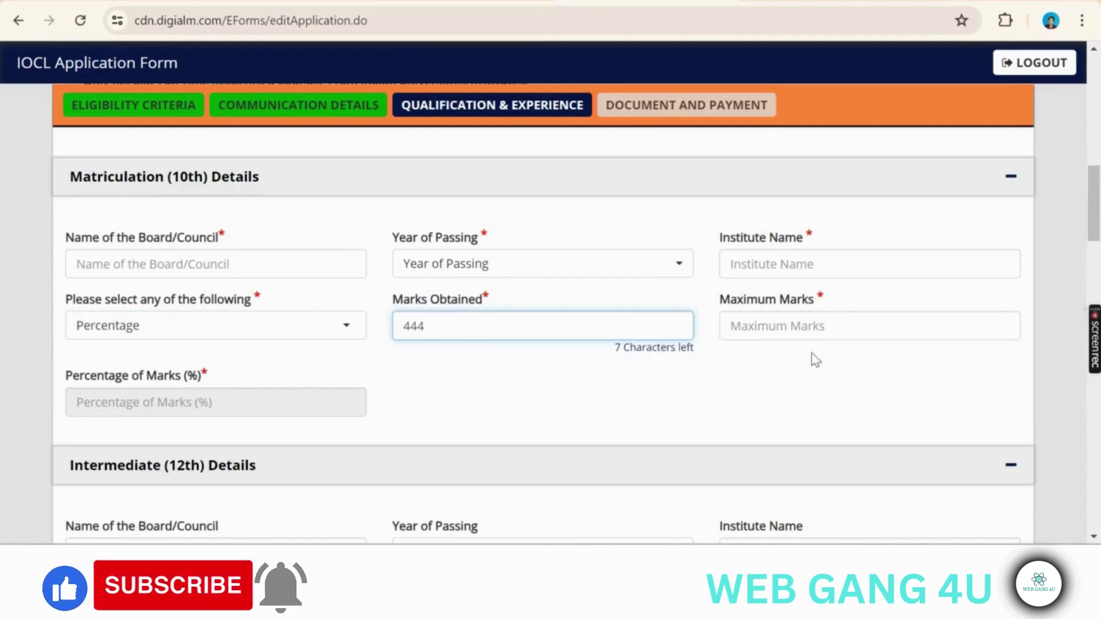
pyautogui.click(803, 335)
pyautogui.write('500')
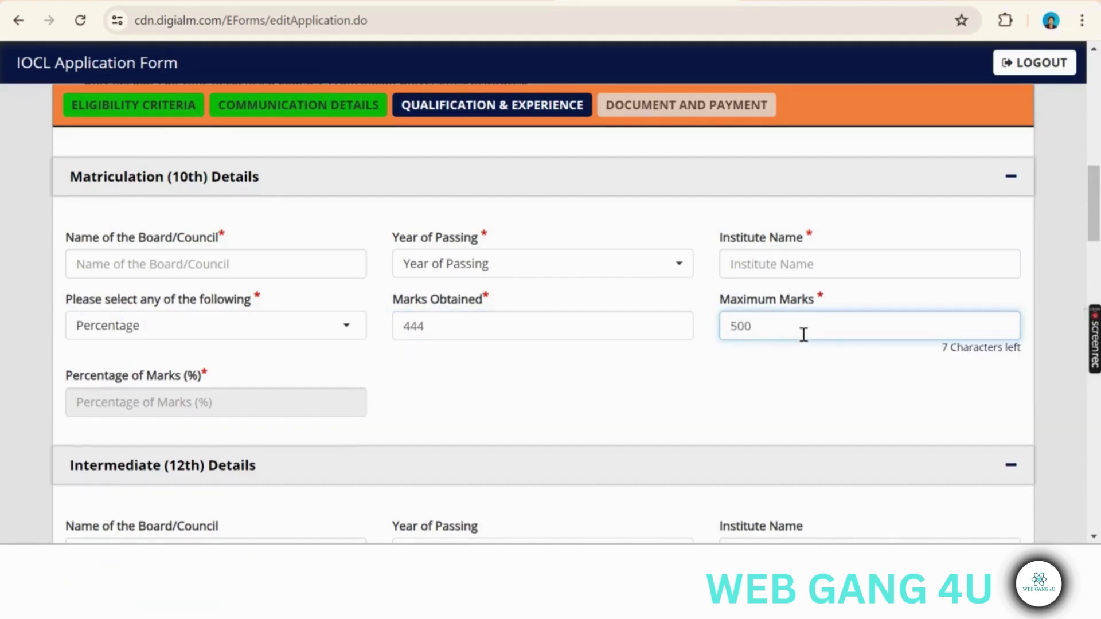
# Step: Calculate the Matriculation (10th) percentage from the entered marks and choose Percentage as the marks format in the Intermediate (12th) Details section
pyautogui.scroll(-2, 803, 339)
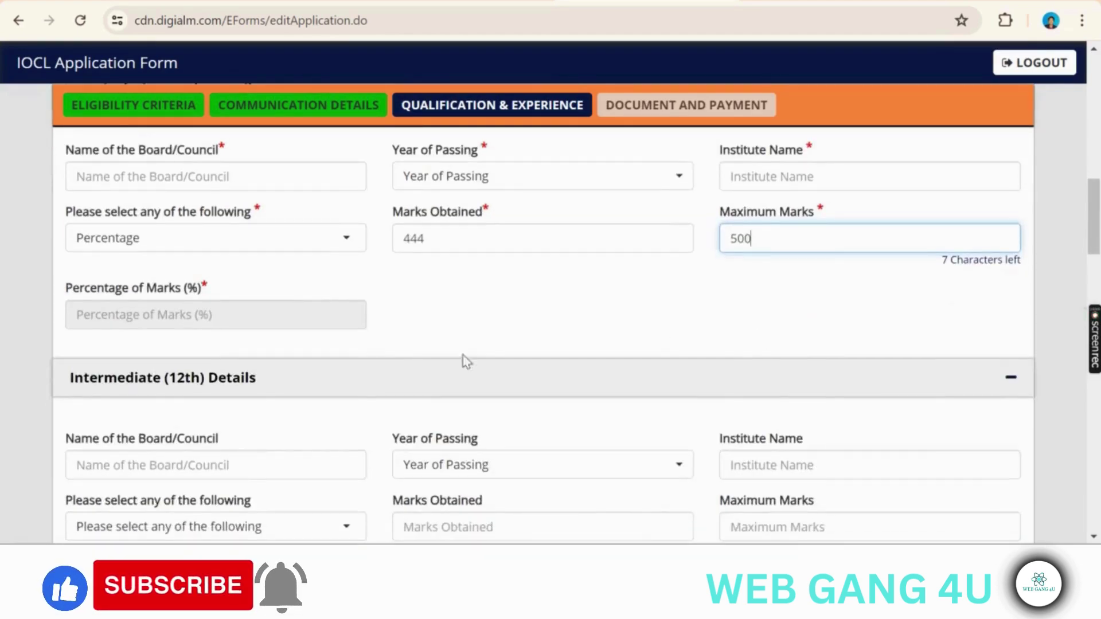
pyautogui.click(213, 318)
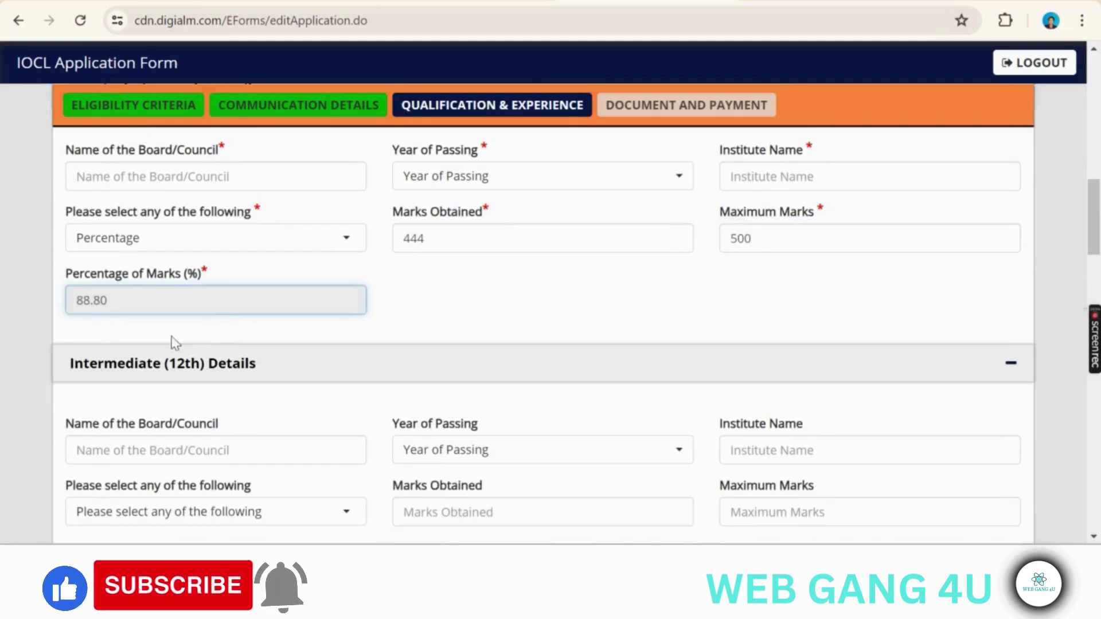
pyautogui.scroll(-3, 207, 347)
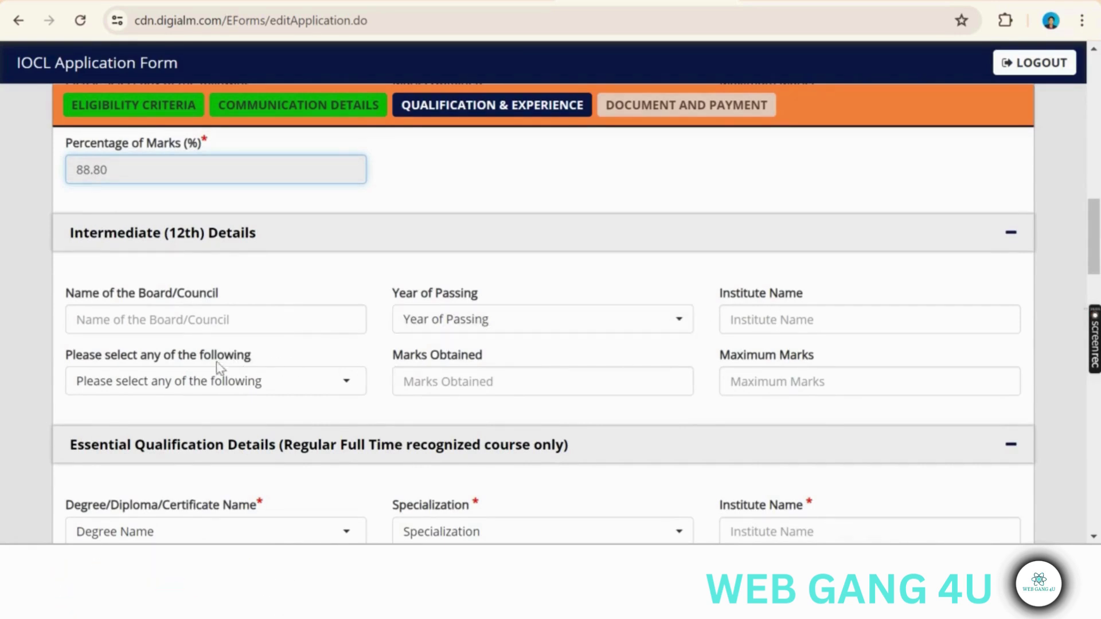
pyautogui.click(210, 388)
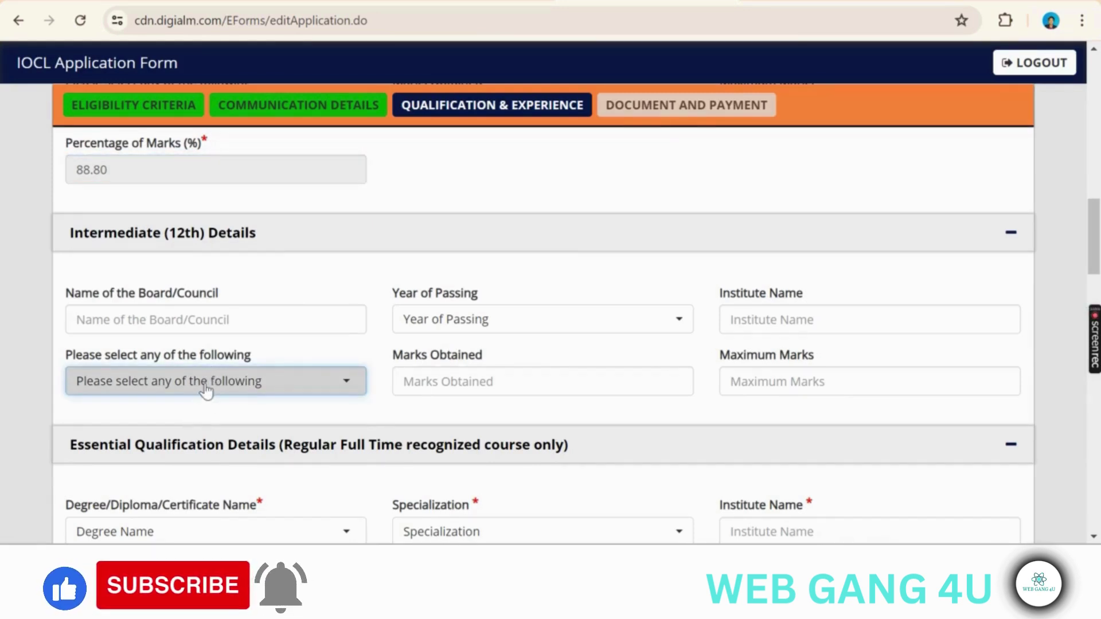
pyautogui.click(204, 388)
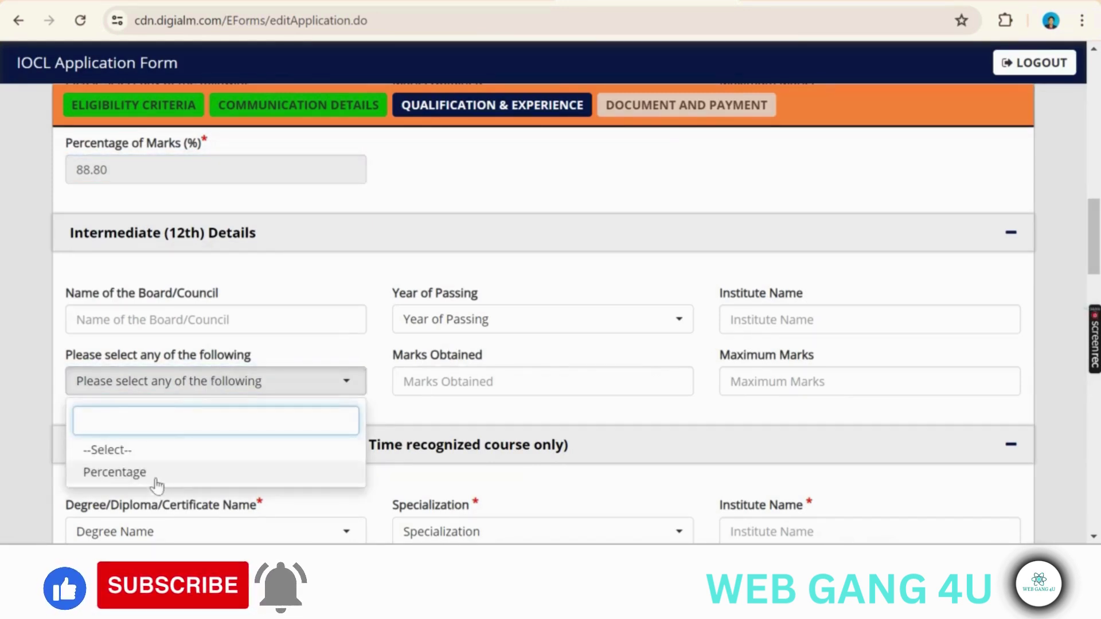
pyautogui.click(157, 483)
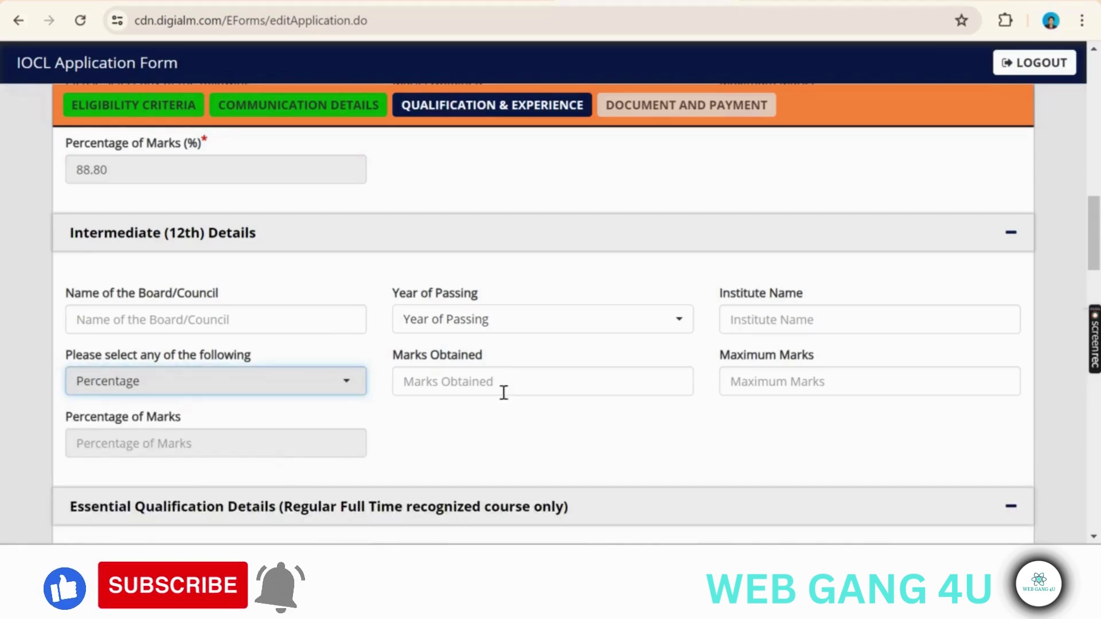
# Step: Set the essential qualification to 3 Years Diploma with Electrical Engineering as the specialization
pyautogui.scroll(-3, 777, 378)
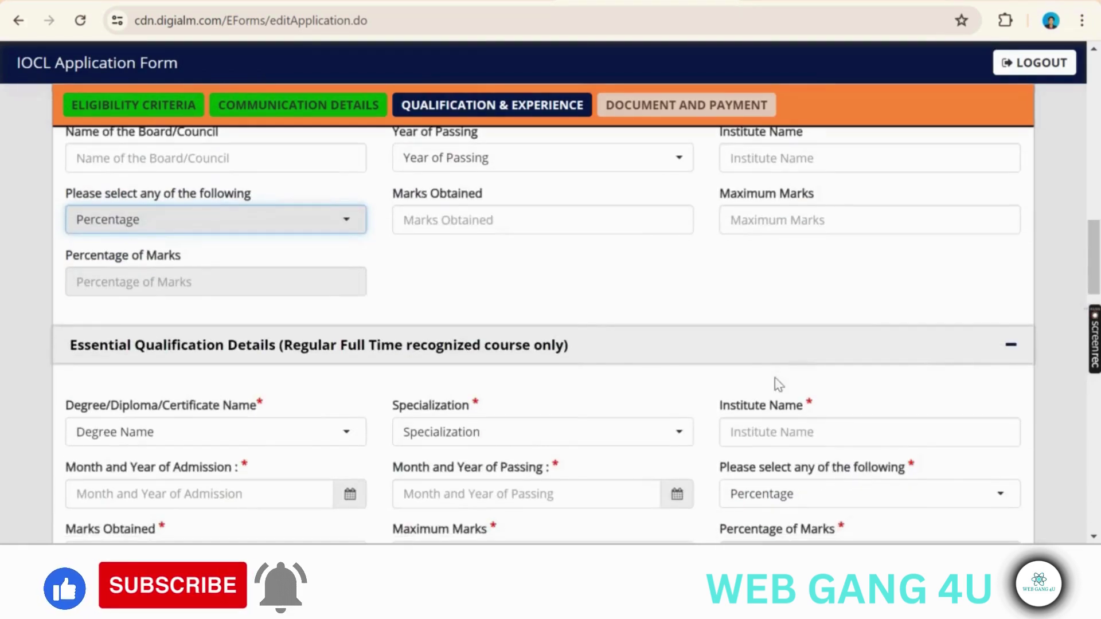
pyautogui.scroll(-3, 161, 308)
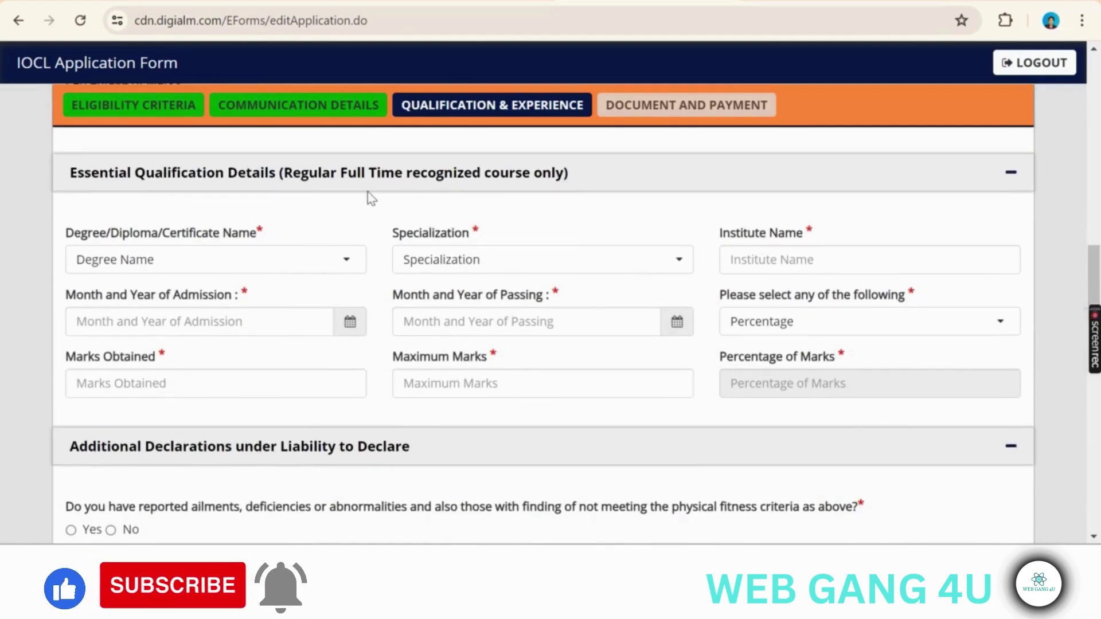
pyautogui.click(234, 267)
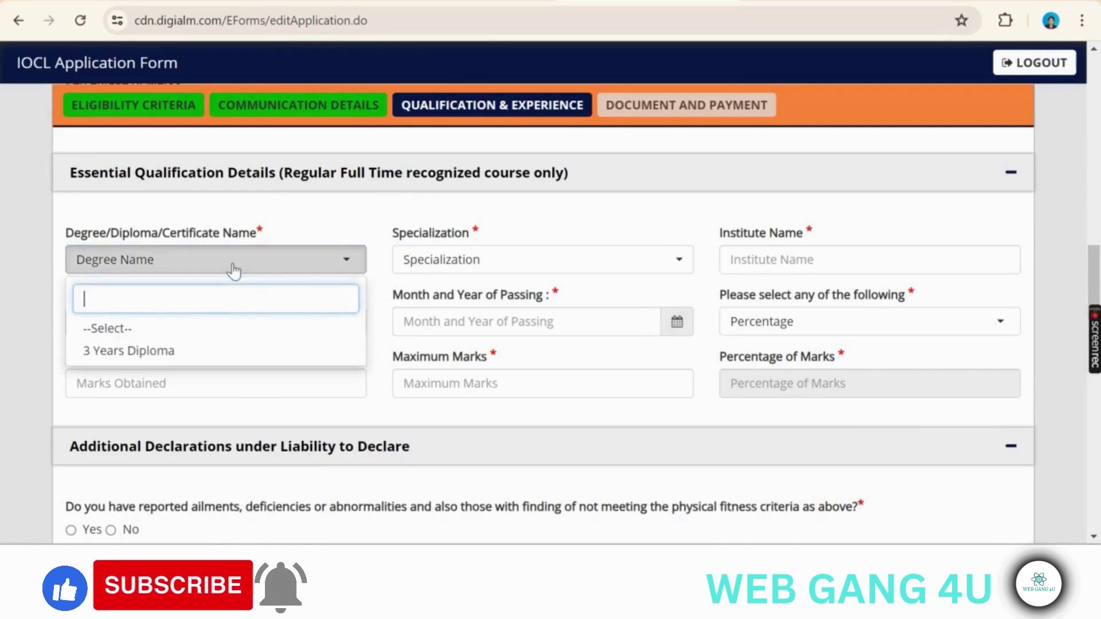
pyautogui.click(180, 351)
pyautogui.click(528, 263)
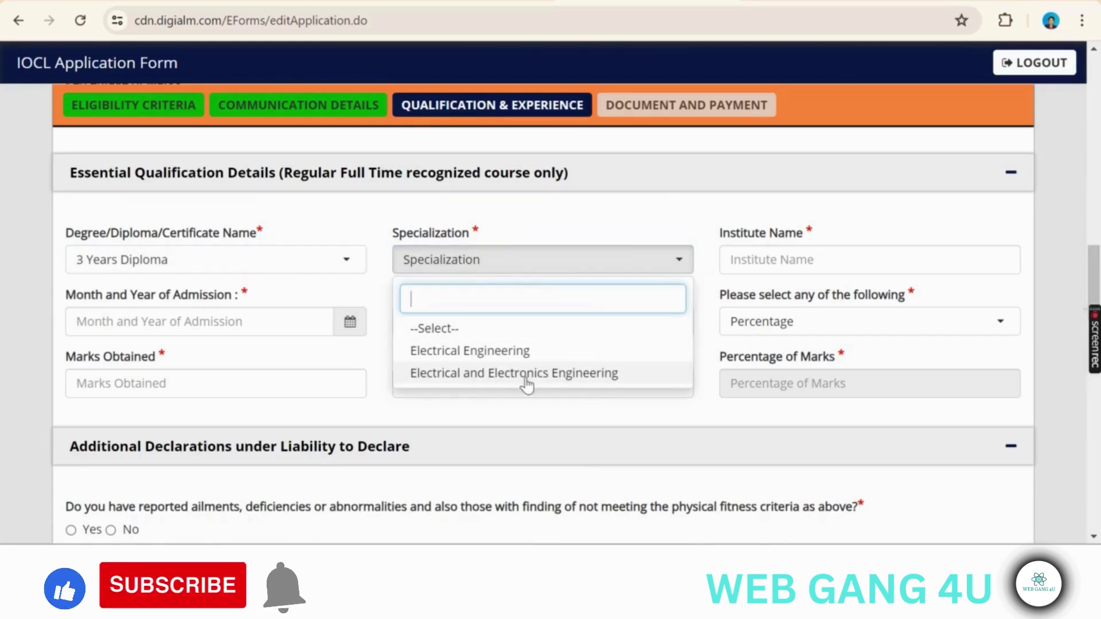
pyautogui.click(506, 359)
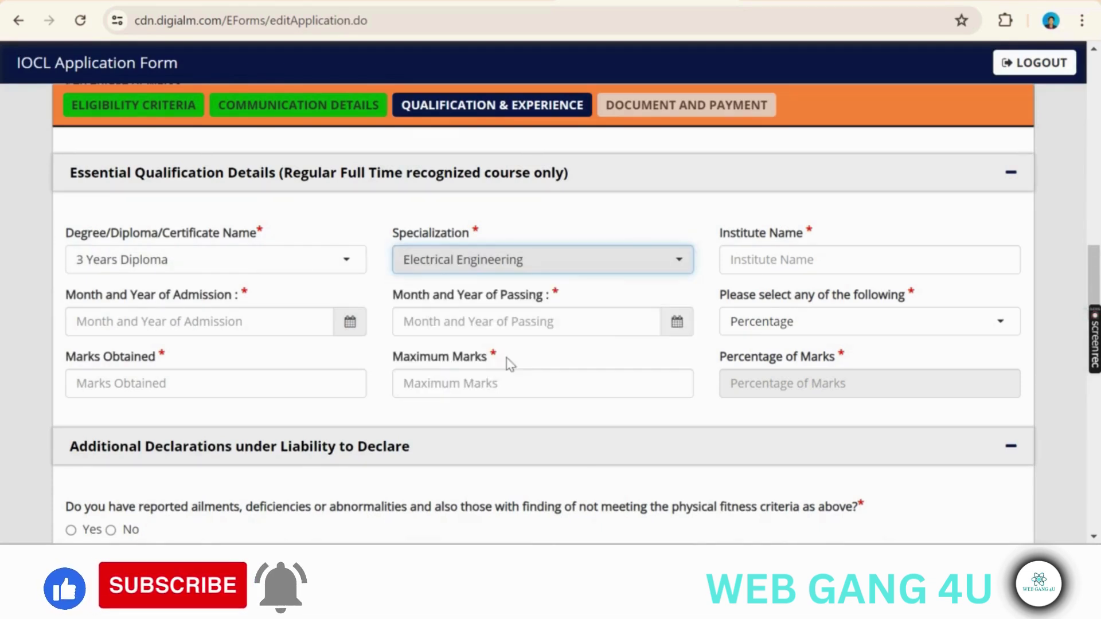
# Step: Check the available marks format options in the Essential Qualification Details section, leaving the institute name blank
pyautogui.click(782, 267)
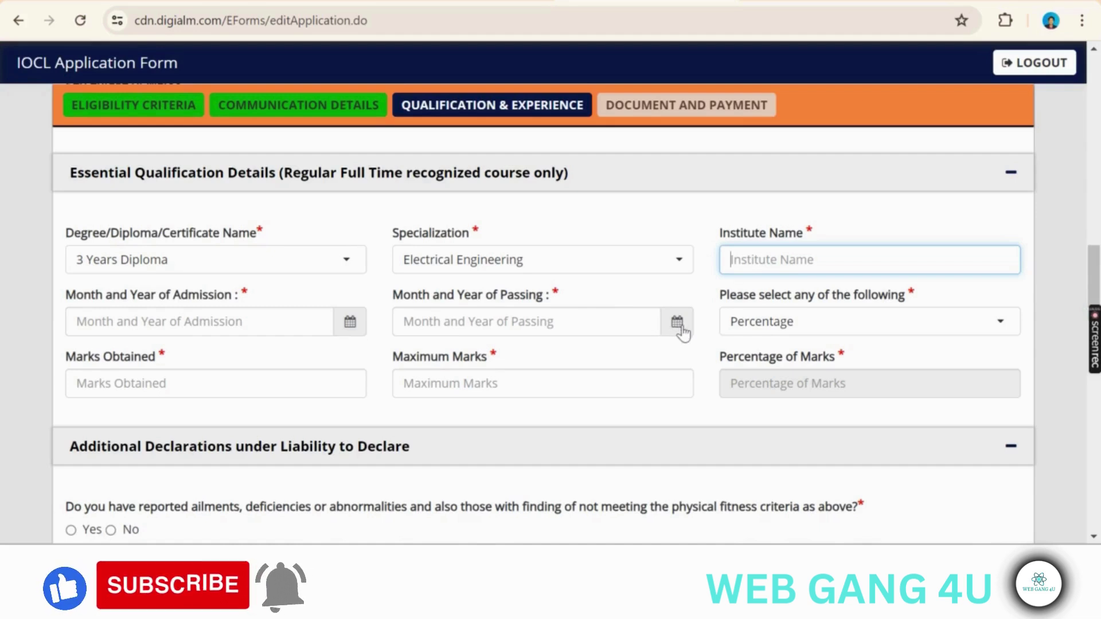
pyautogui.click(821, 322)
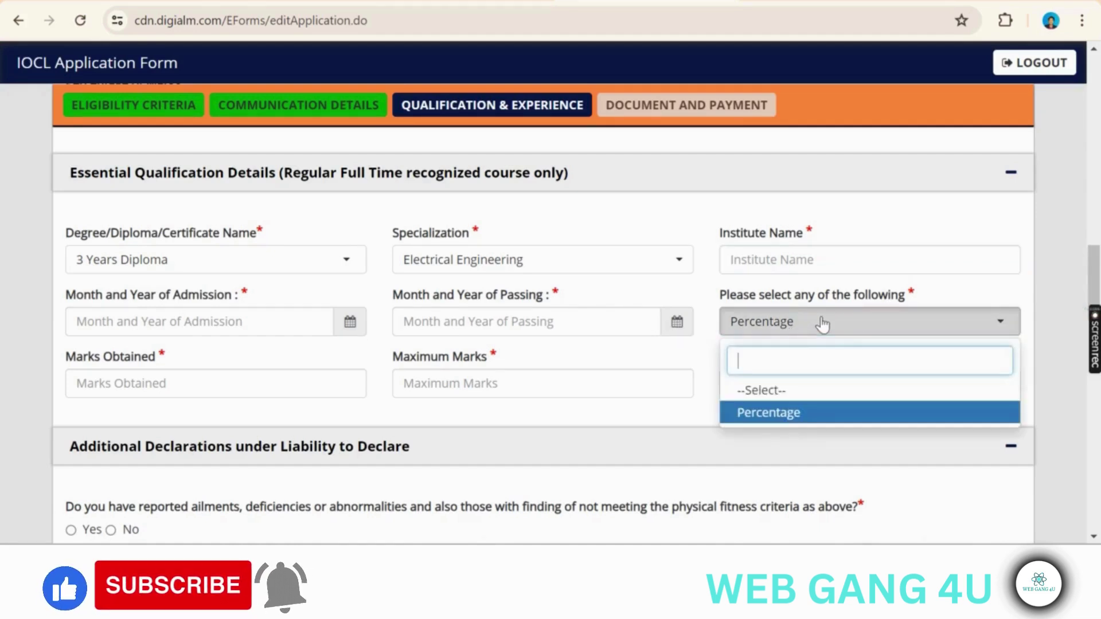
pyautogui.click(823, 324)
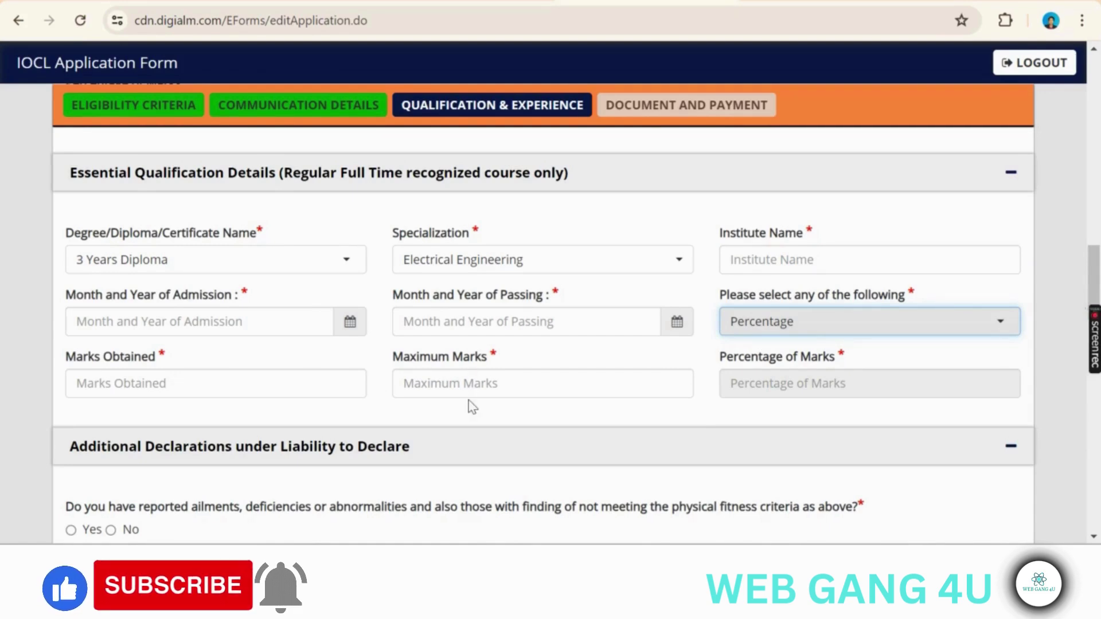
# Step: Answer No to the ailments, medically unfit and arrest or conviction questions in the Additional Declarations section
pyautogui.scroll(-5, 792, 403)
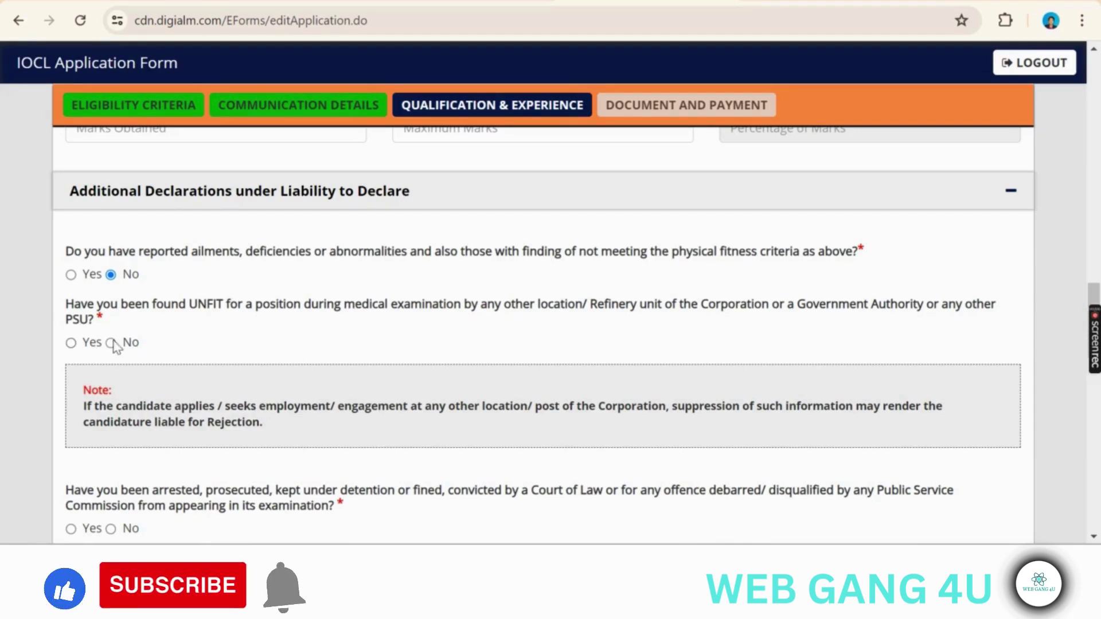
pyautogui.scroll(-3, 300, 381)
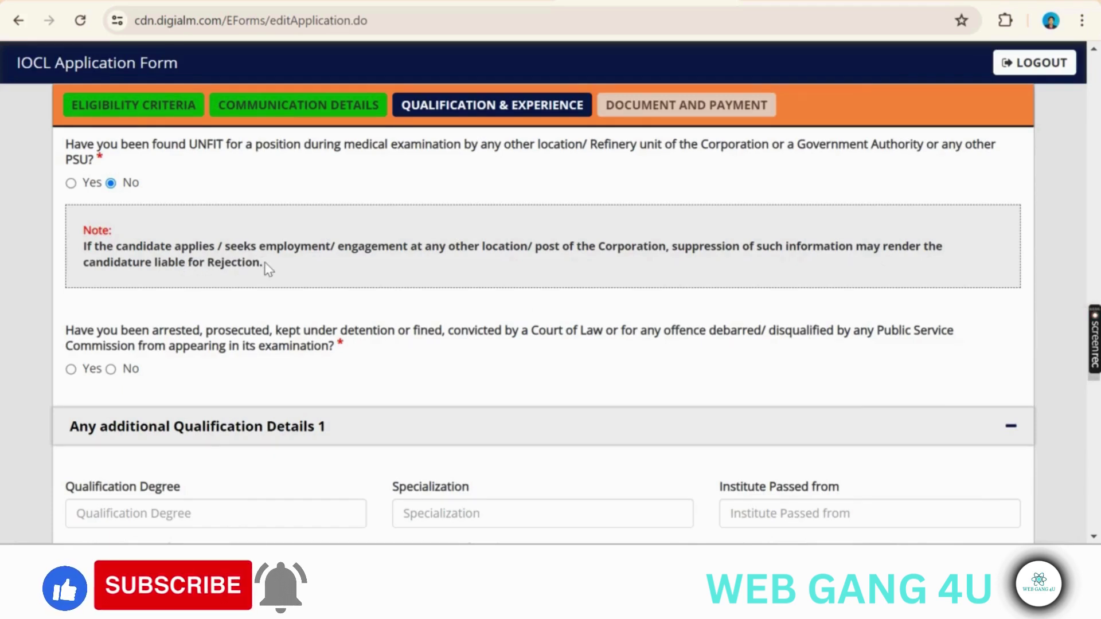
pyautogui.scroll(-3, 269, 270)
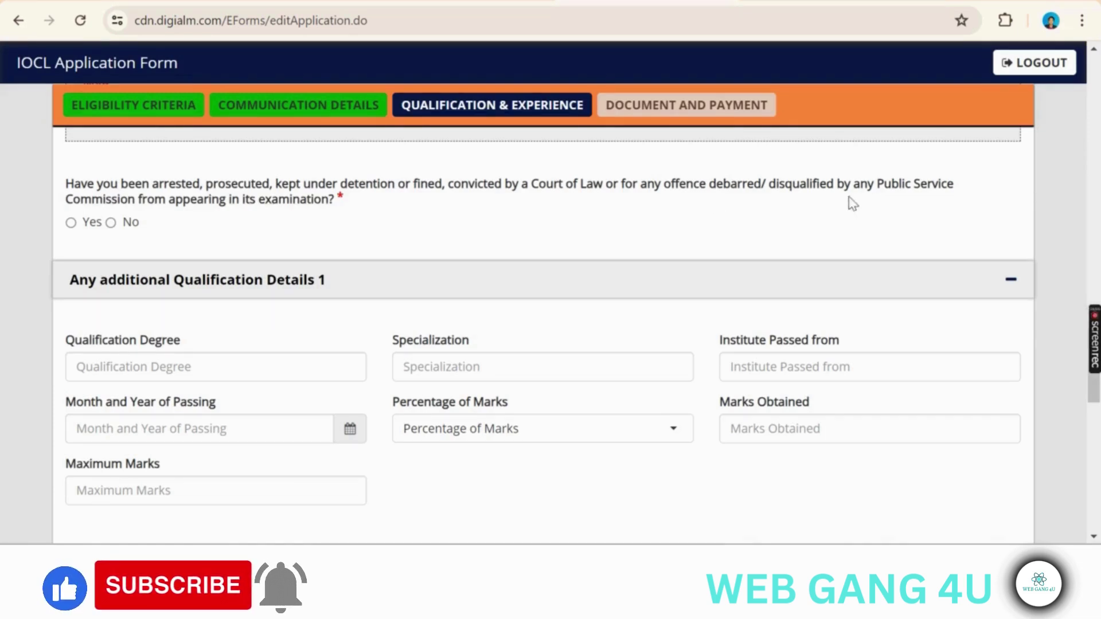
pyautogui.click(110, 223)
pyautogui.click(71, 223)
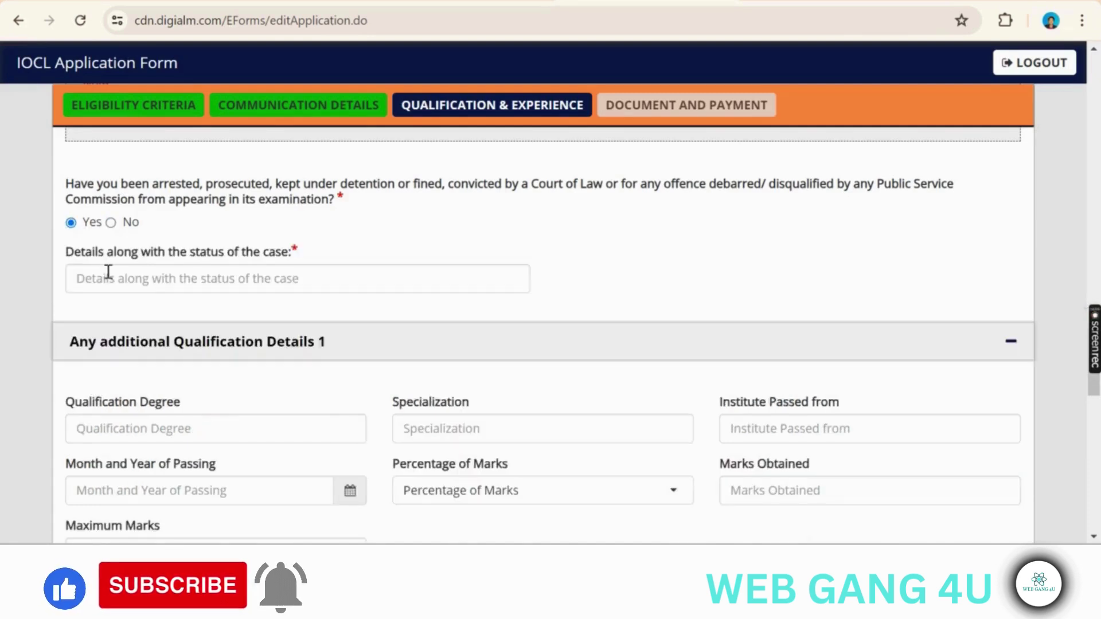
pyautogui.click(110, 222)
# Step: In Experience Details, answer Yes to the experience or apprenticeship question and No to having a higher professional qualification
pyautogui.scroll(-2, 182, 241)
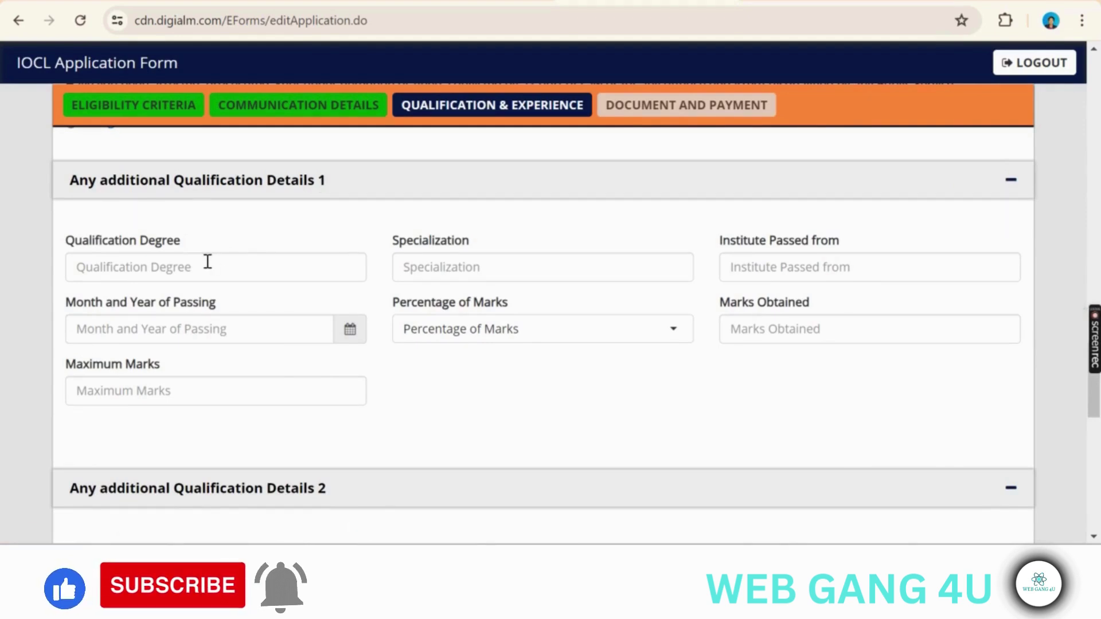
pyautogui.scroll(-4, 208, 263)
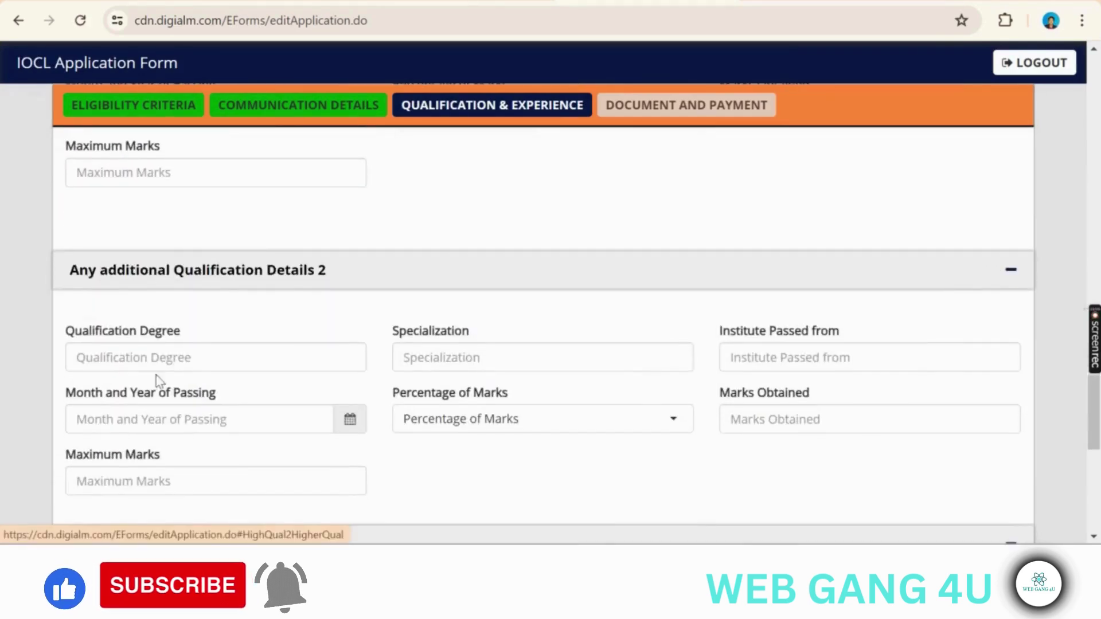
pyautogui.scroll(-6, 287, 398)
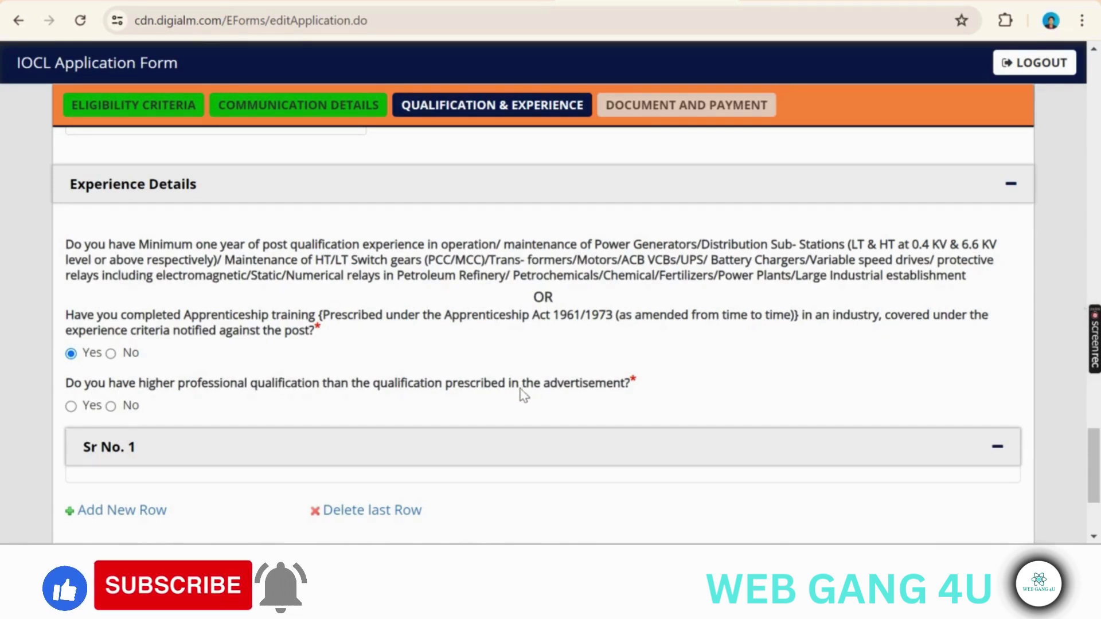
pyautogui.click(111, 407)
# Step: Try to add a new row to the work experience in Experience Details
pyautogui.scroll(-3, 110, 409)
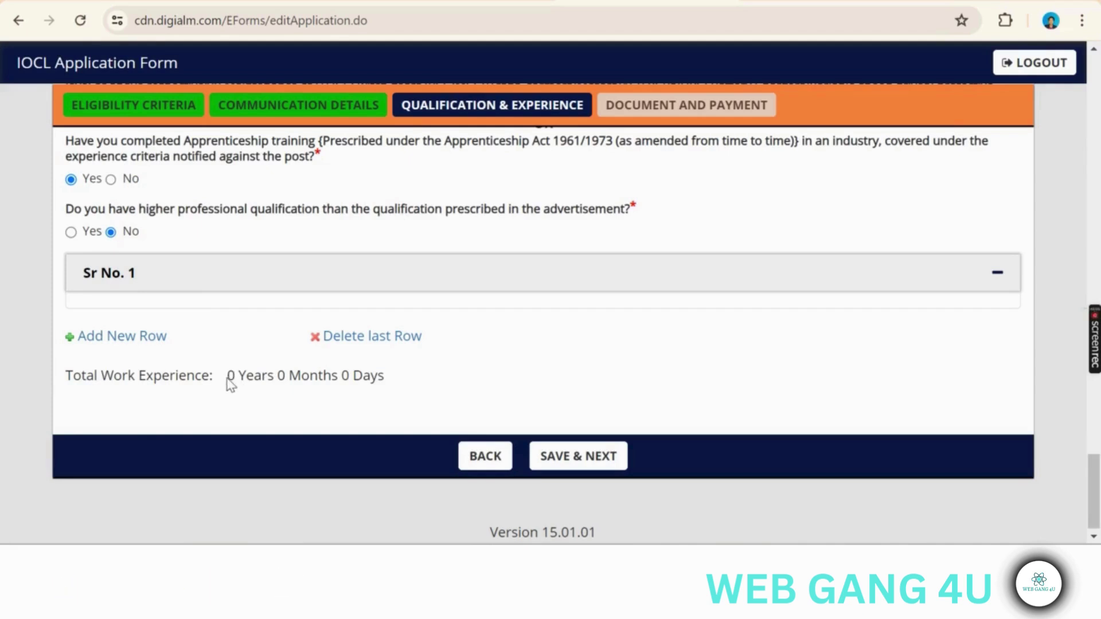
pyautogui.click(141, 344)
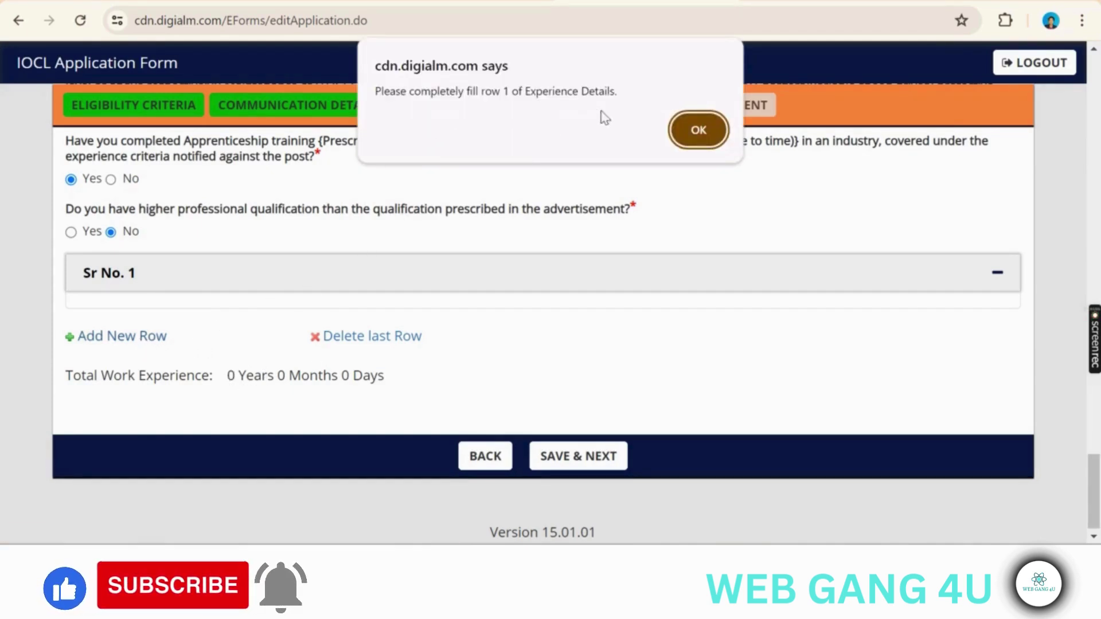
pyautogui.click(696, 131)
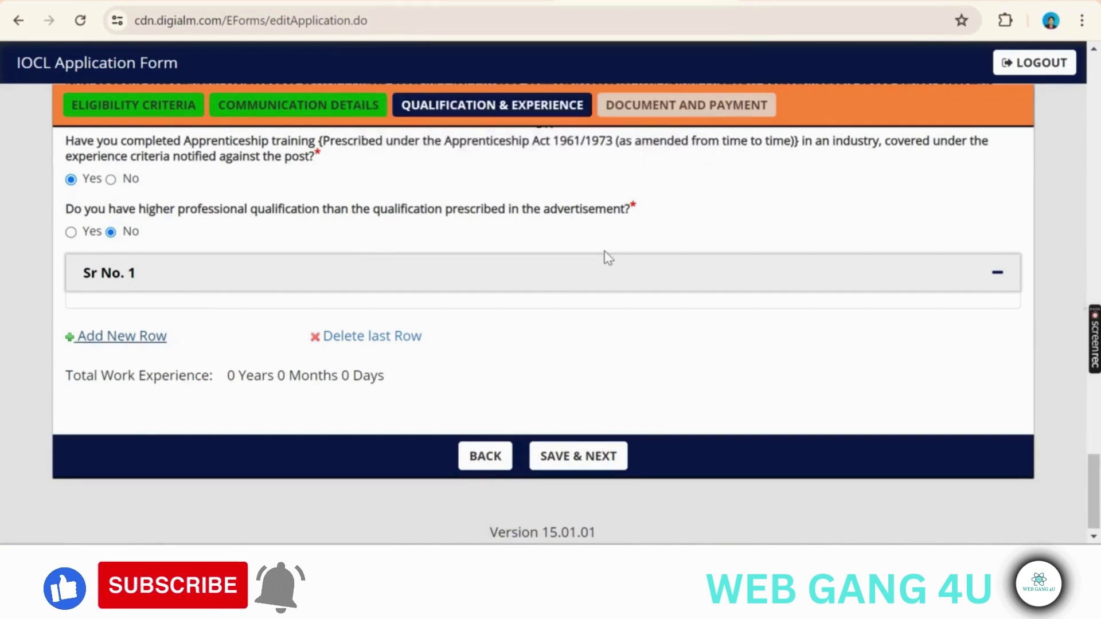
# Step: Save the qualification and experience details and continue to document and payment, acknowledging the save message
pyautogui.scroll(1, 195, 404)
pyautogui.moveTo(207, 404); pyautogui.dragTo(392, 404)
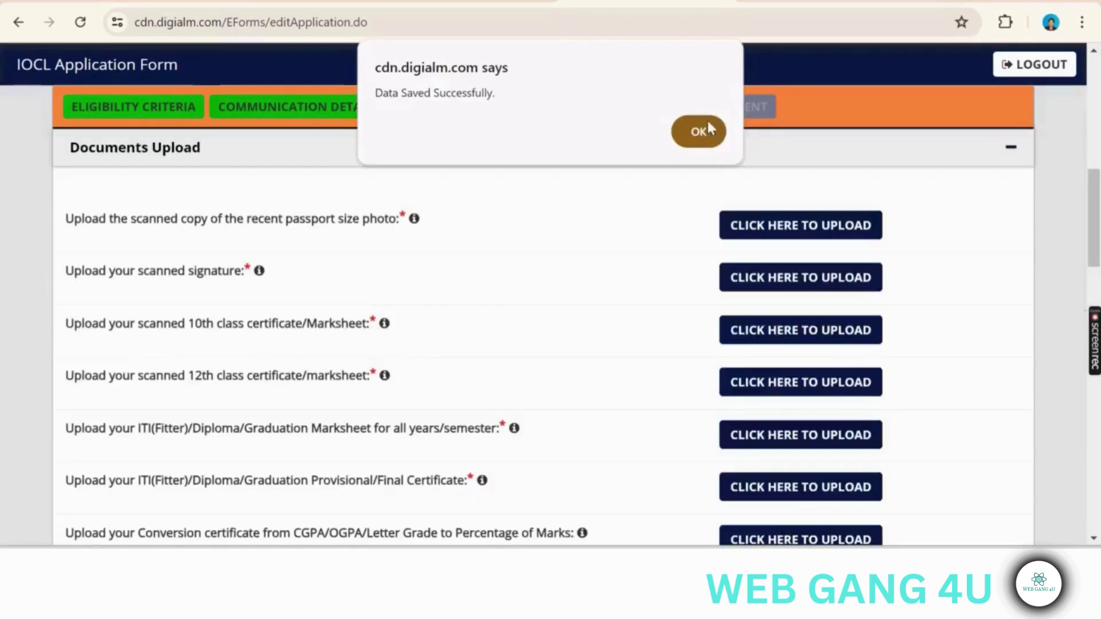
pyautogui.click(701, 129)
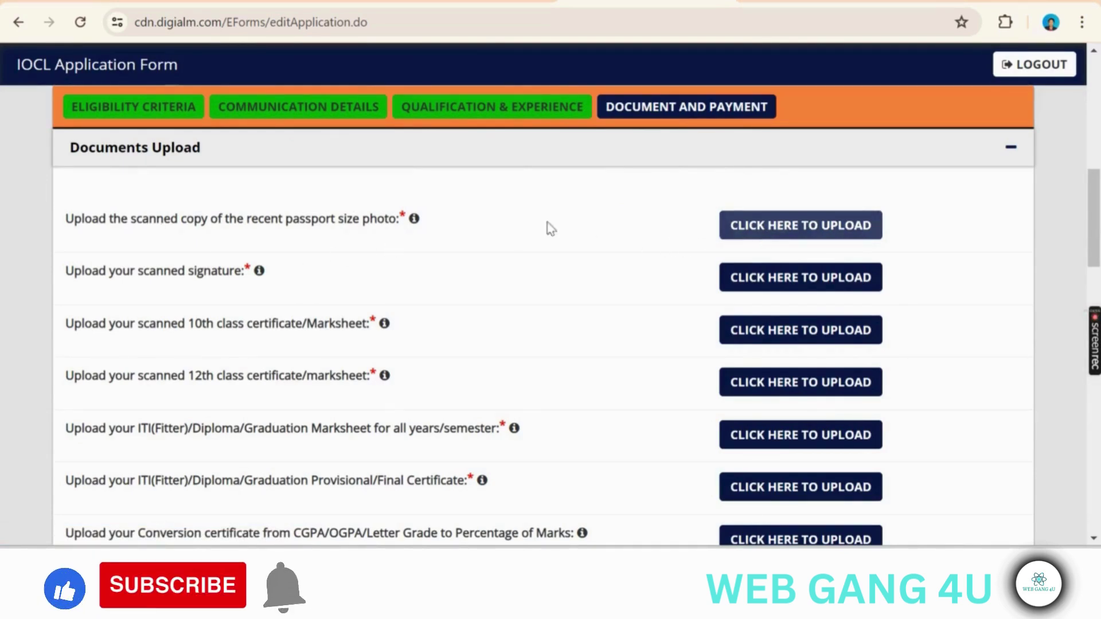
# Step: Check the upload requirements for the passport photo, the signature and the 10th class certificate
pyautogui.moveTo(415, 225)
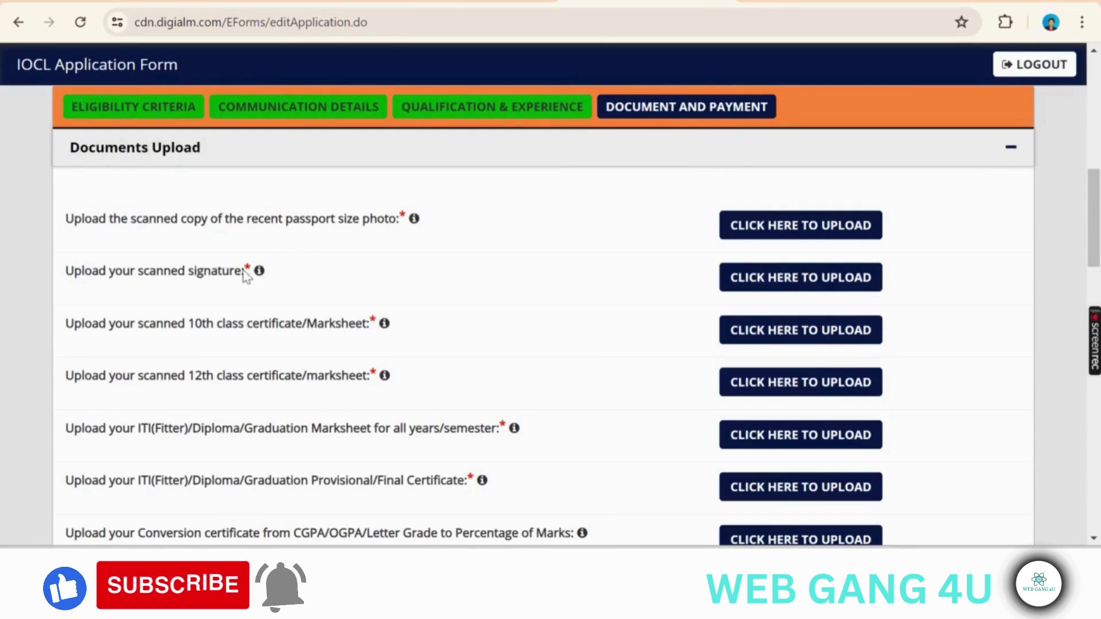
pyautogui.moveTo(263, 276)
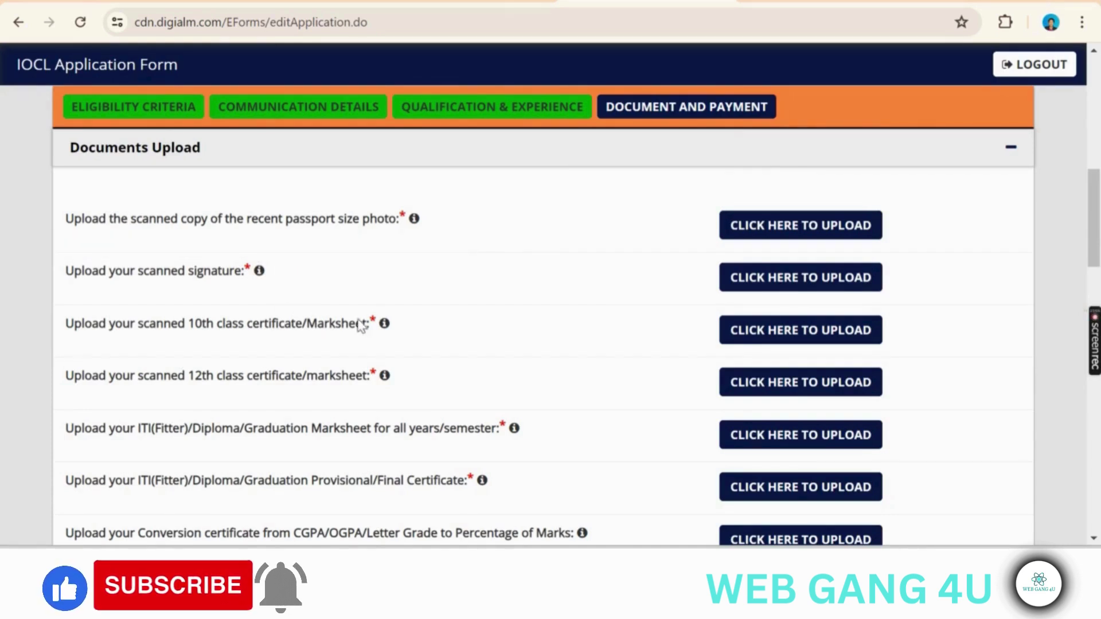
pyautogui.moveTo(387, 327)
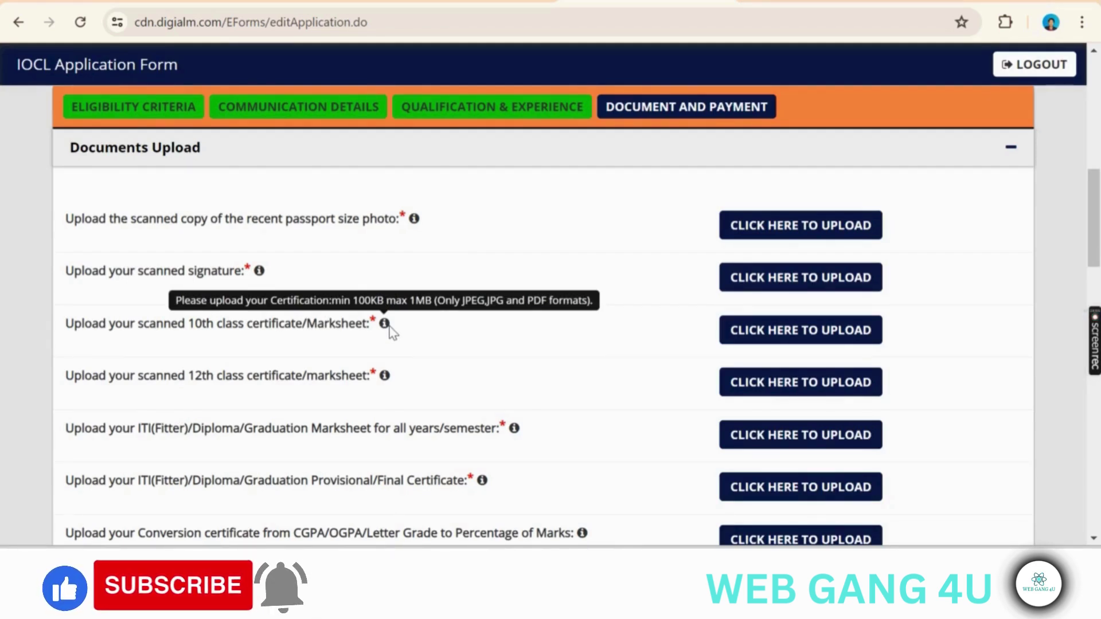
# Step: Choose Online as the payment mode for the registration fee
pyautogui.scroll(-15, 424, 433)
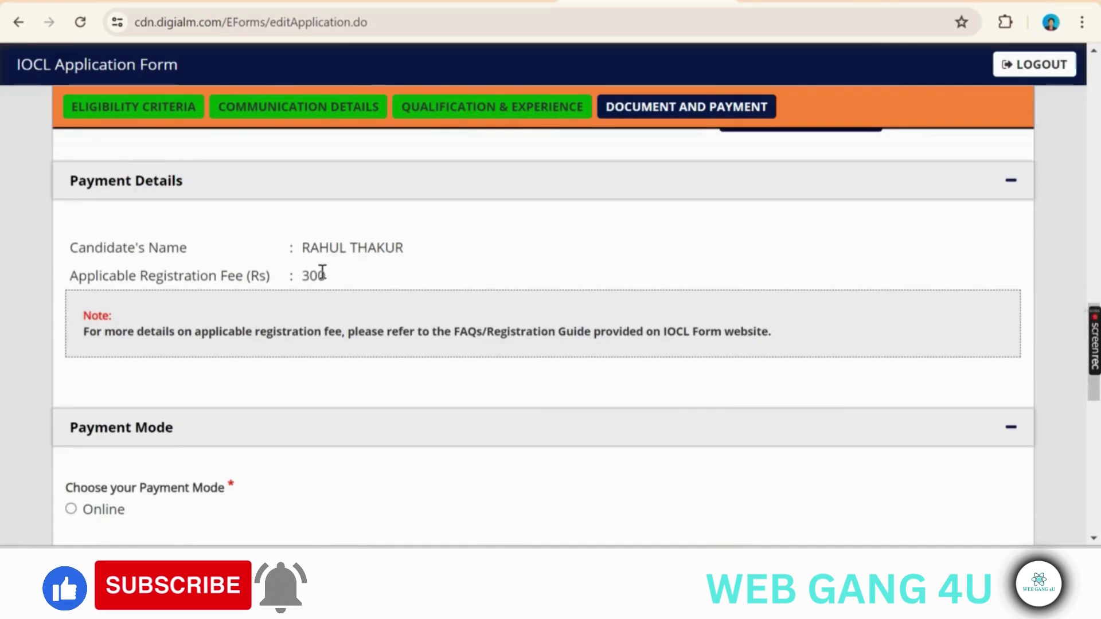
pyautogui.scroll(-3, 323, 272)
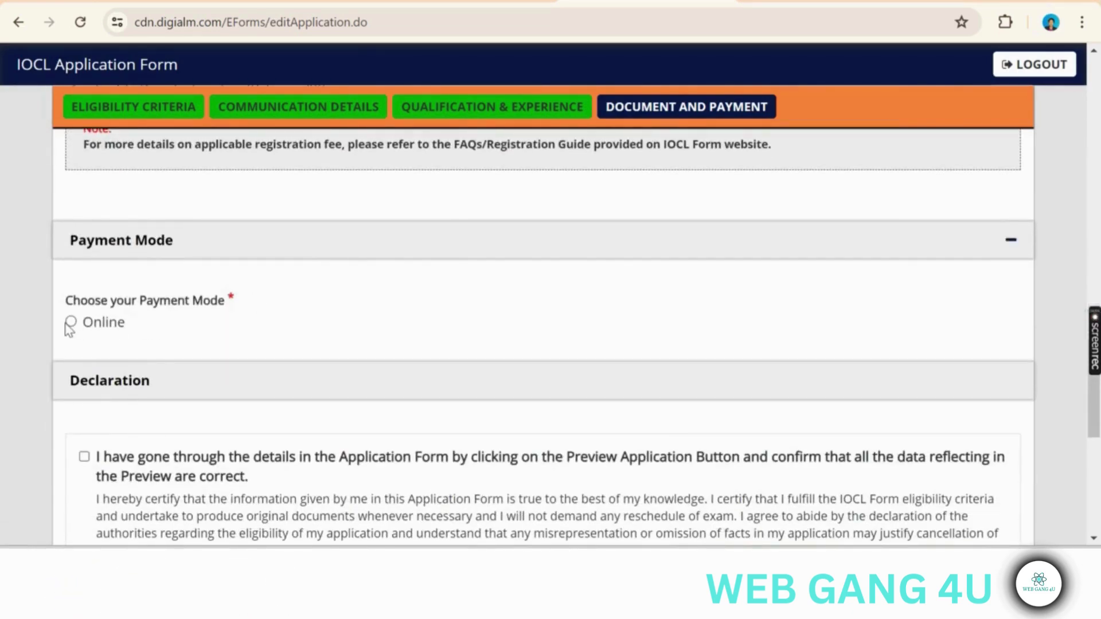
pyautogui.click(71, 322)
# Step: Accept all five statements in the Declaration section, from the correctness of the data to the advertisement's terms and conditions
pyautogui.scroll(-3, 71, 324)
pyautogui.click(84, 286)
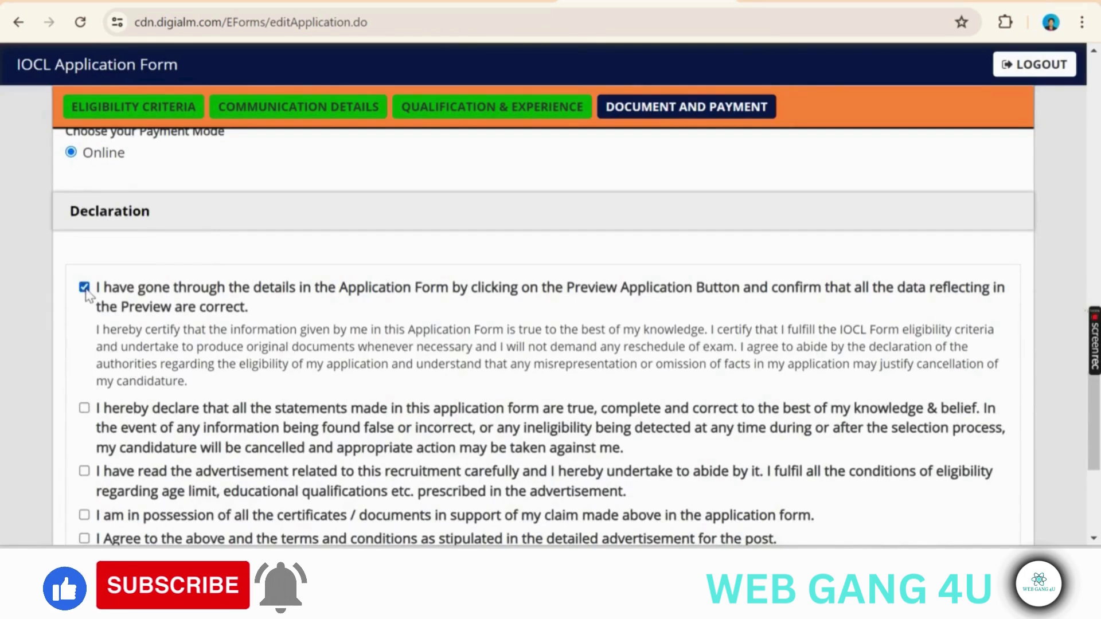
pyautogui.scroll(-3, 85, 410)
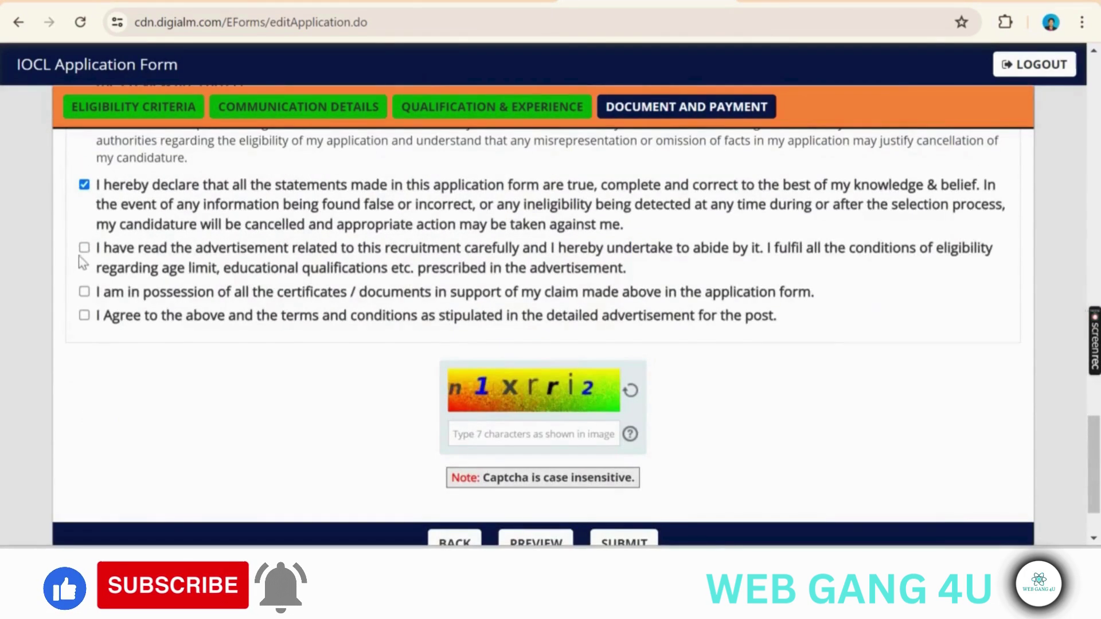
pyautogui.click(84, 248)
pyautogui.click(85, 292)
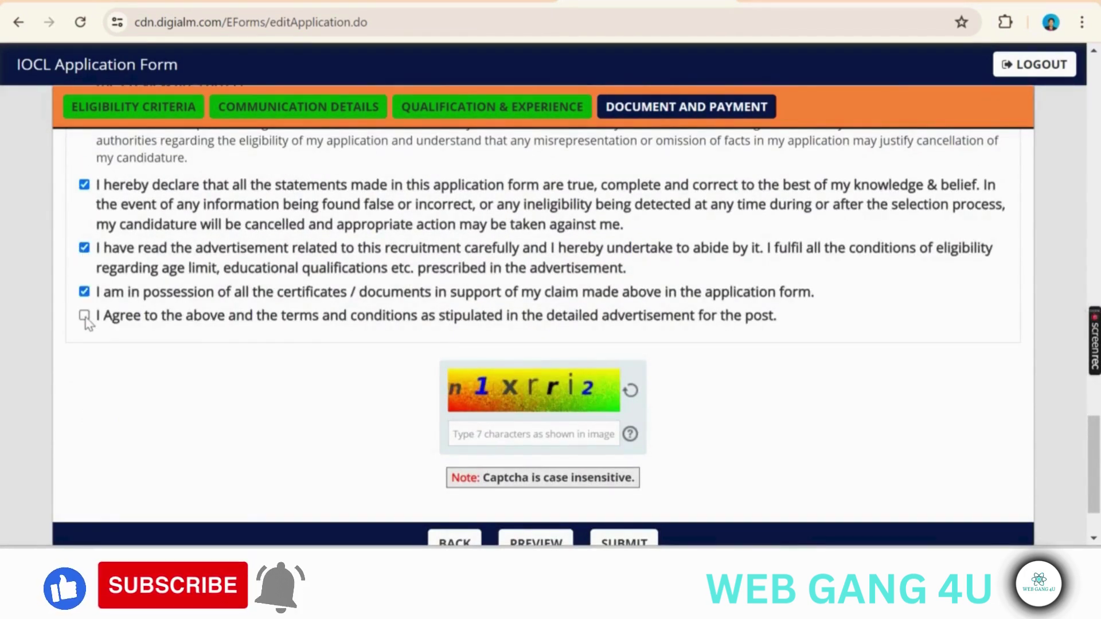
pyautogui.click(84, 316)
pyautogui.scroll(-2, 434, 373)
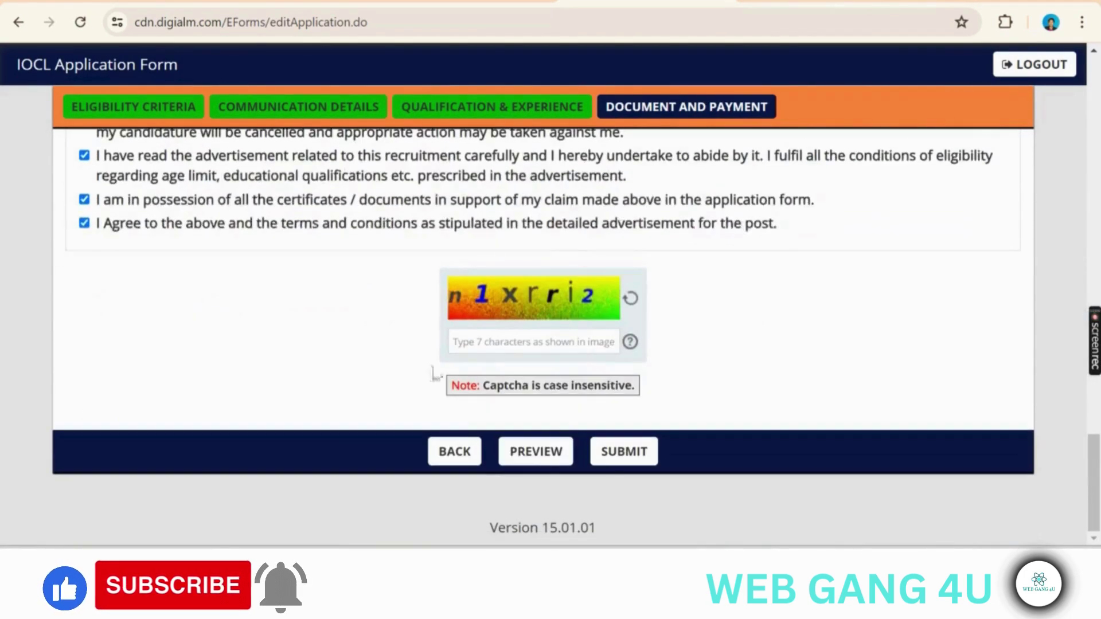
# Step: Preview the filled-in application form, check the eligibility details, and close the preview
pyautogui.click(535, 450)
pyautogui.scroll(-2, 540, 442)
pyautogui.scroll(2, 541, 444)
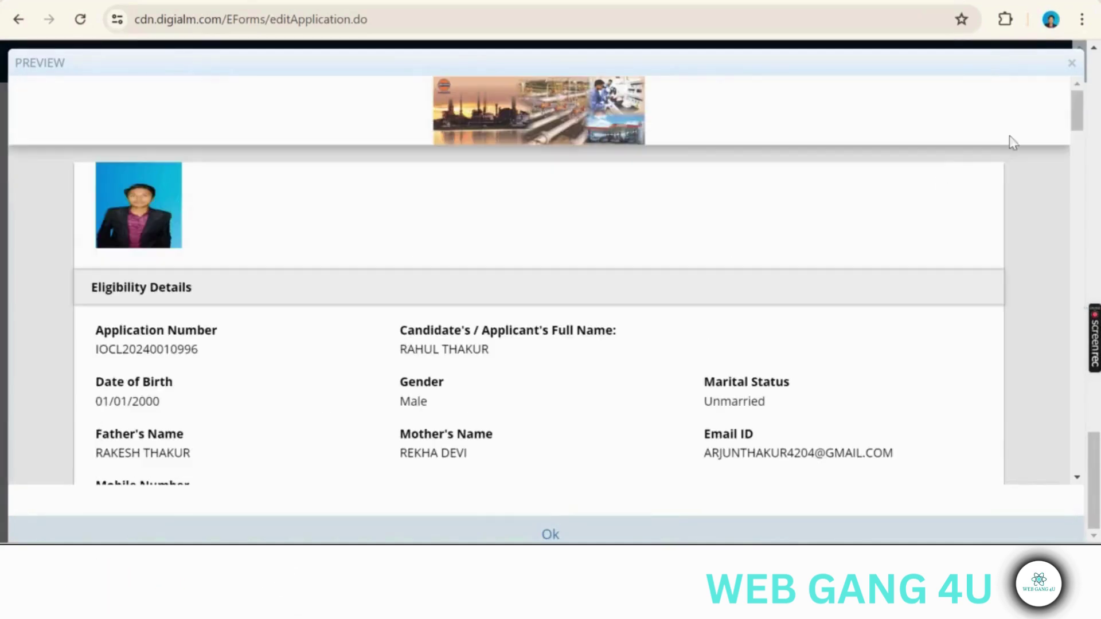
pyautogui.click(1071, 65)
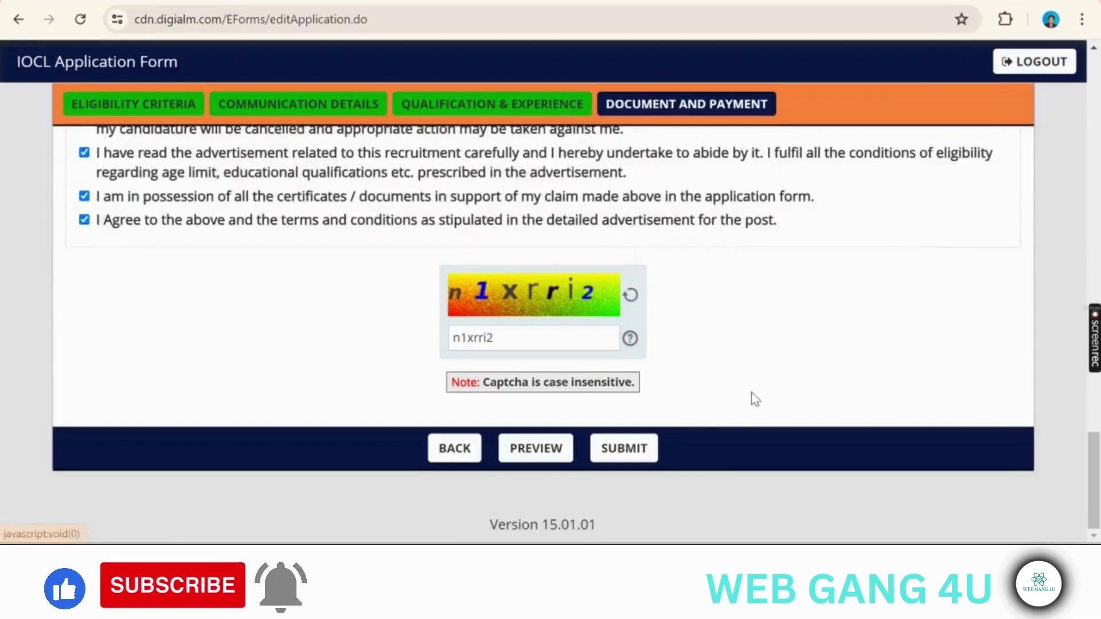
# Step: Submit the application with the captcha filled in and agree to the personal data collection instructions
pyautogui.click(607, 454)
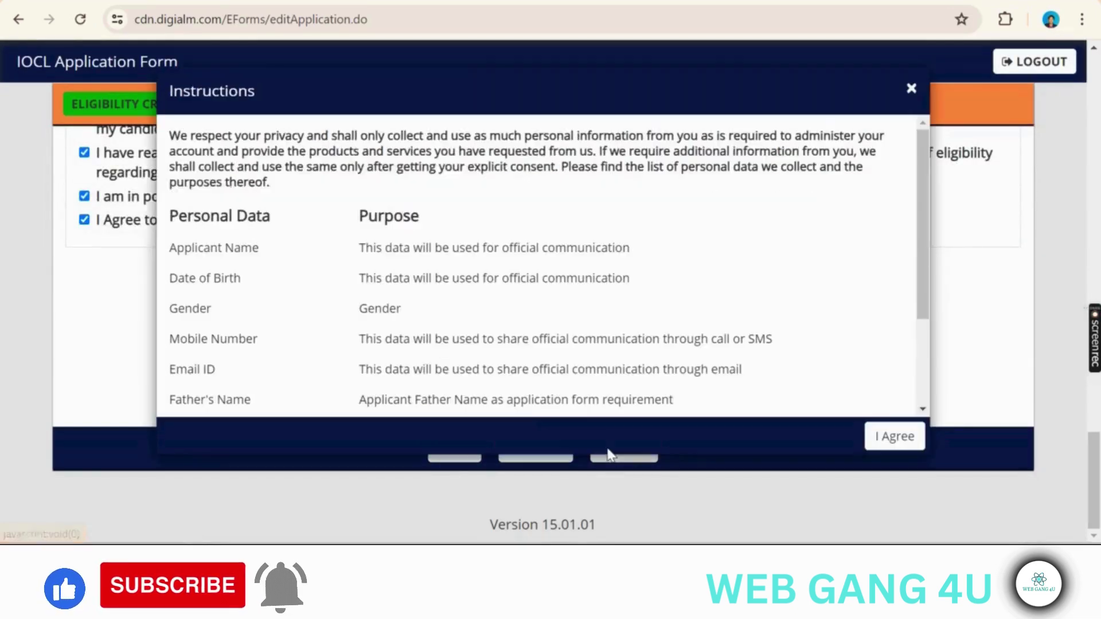
pyautogui.scroll(-2, 399, 279)
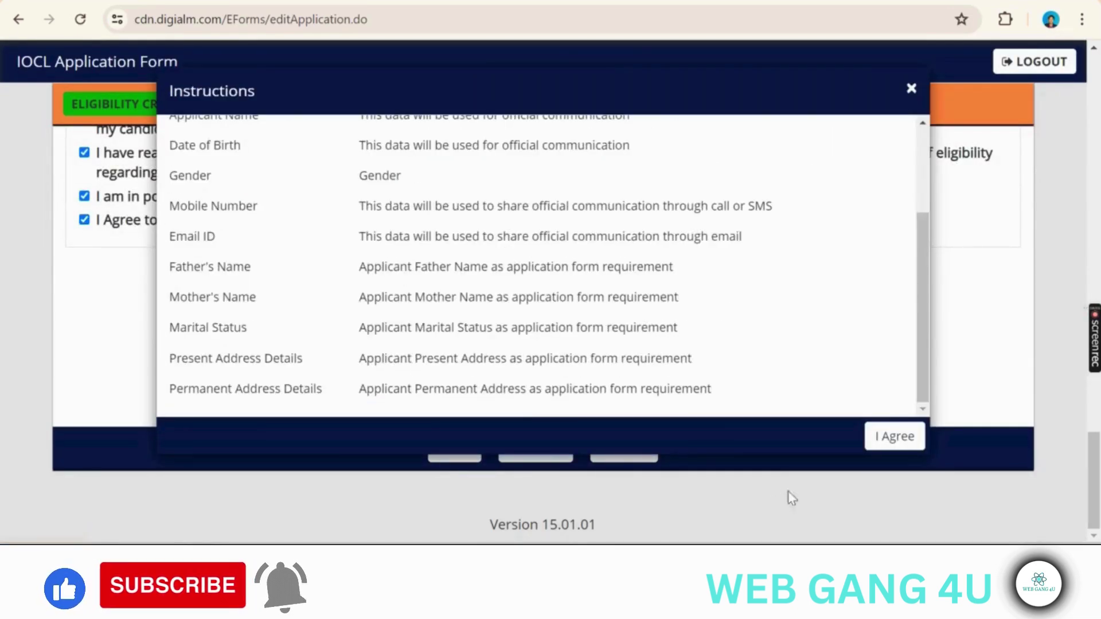
pyautogui.click(901, 436)
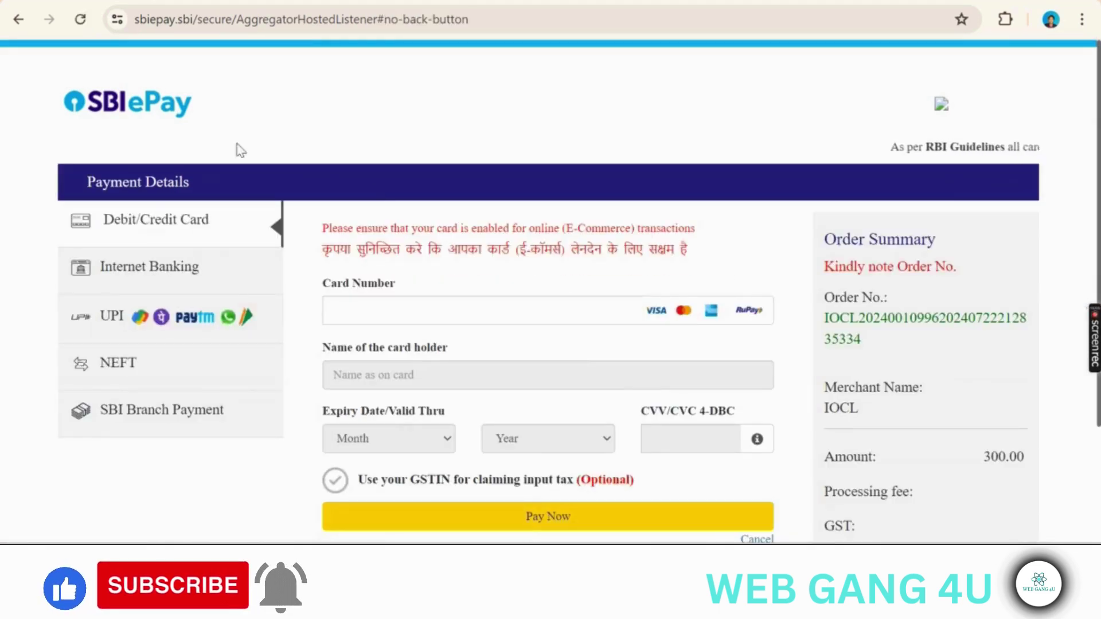
# Step: Review the Internet Banking, UPI, NEFT, SBI Branch Payment and Debit/Credit Card options for paying the registration fee
pyautogui.click(173, 281)
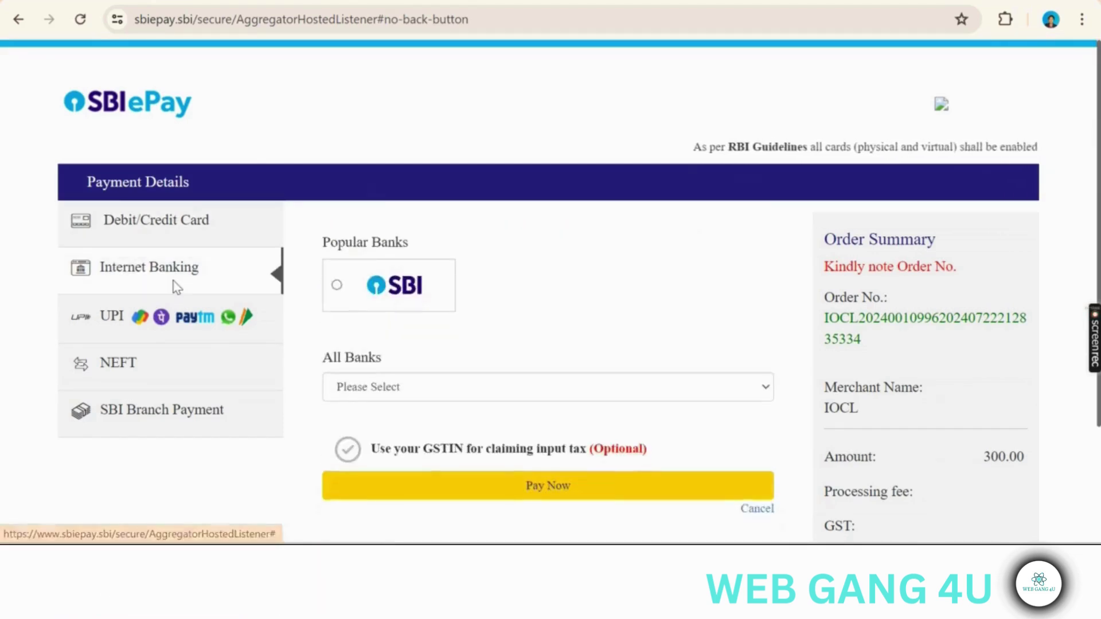
pyautogui.click(112, 332)
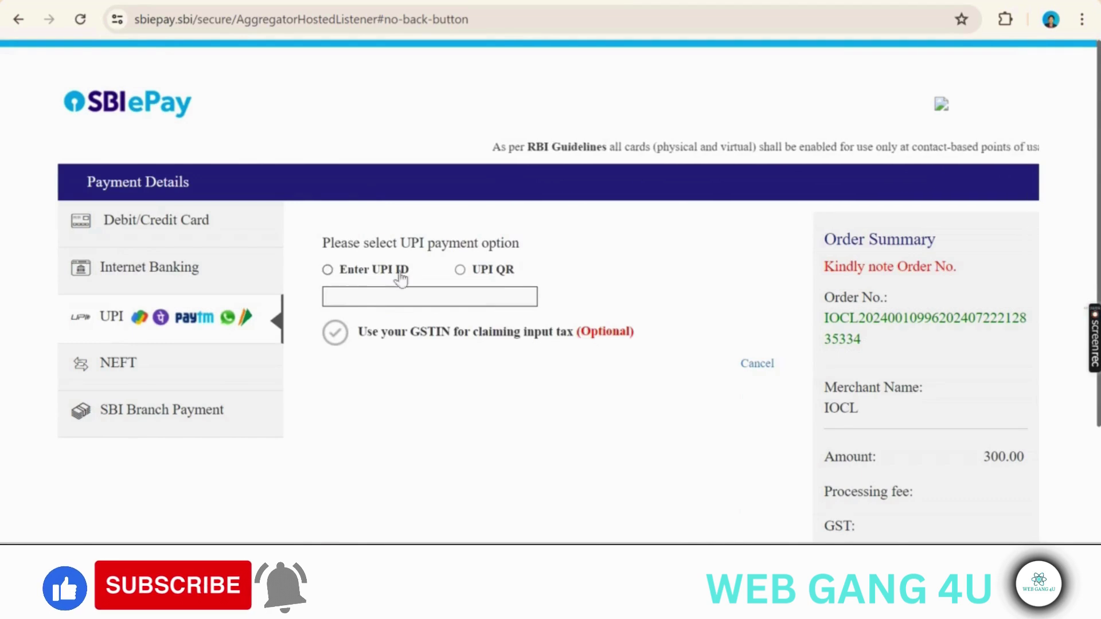
pyautogui.click(169, 368)
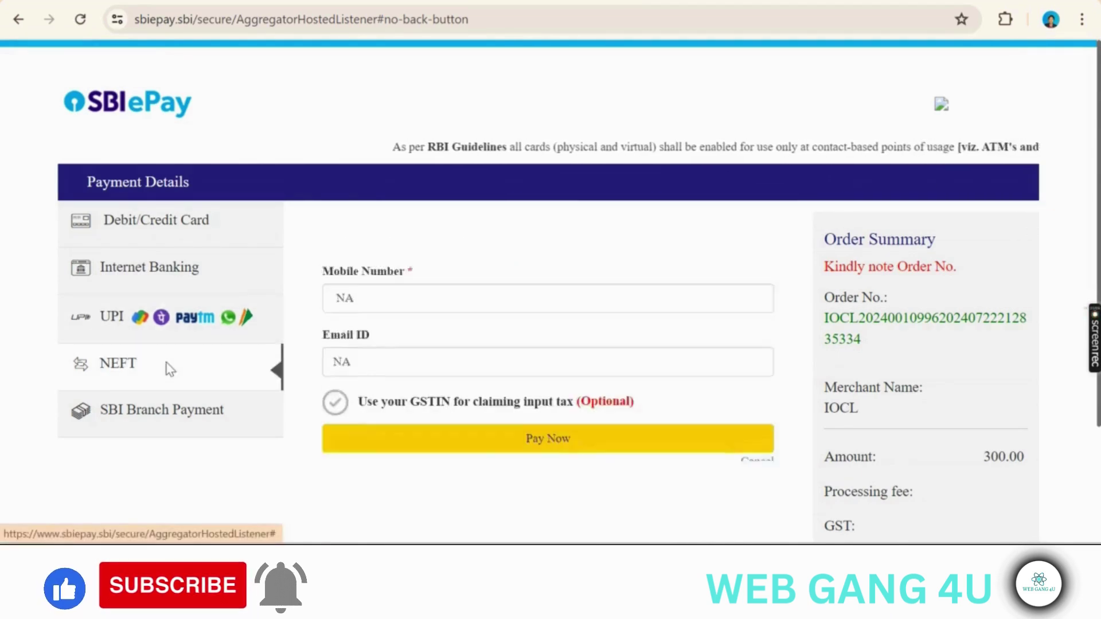
pyautogui.click(172, 430)
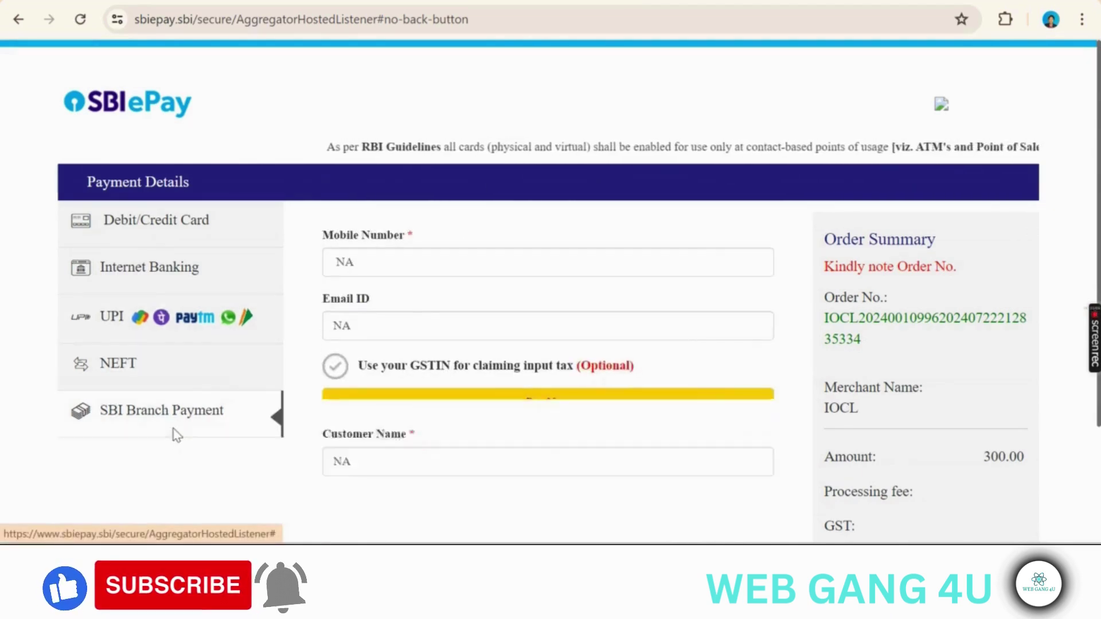
pyautogui.click(196, 221)
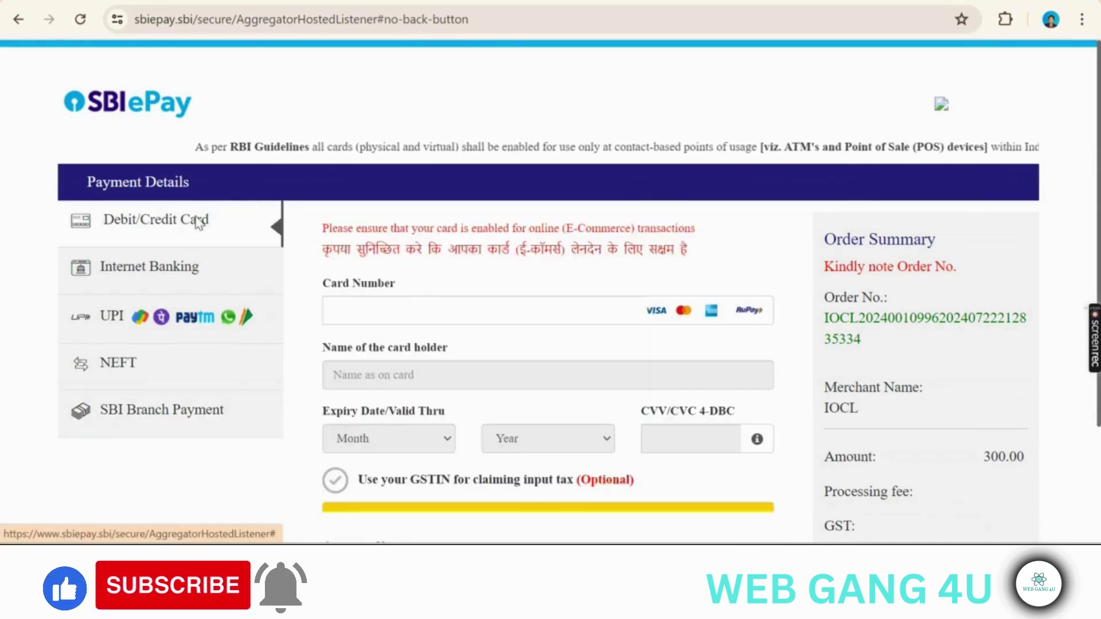
pyautogui.click(366, 307)
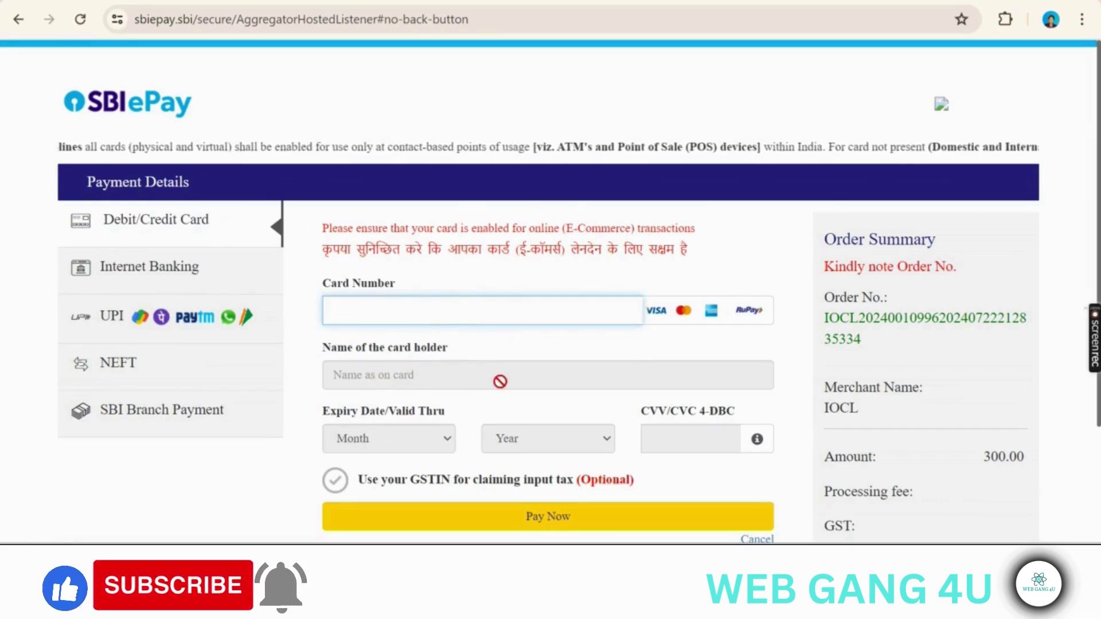
pyautogui.scroll(-2, 498, 380)
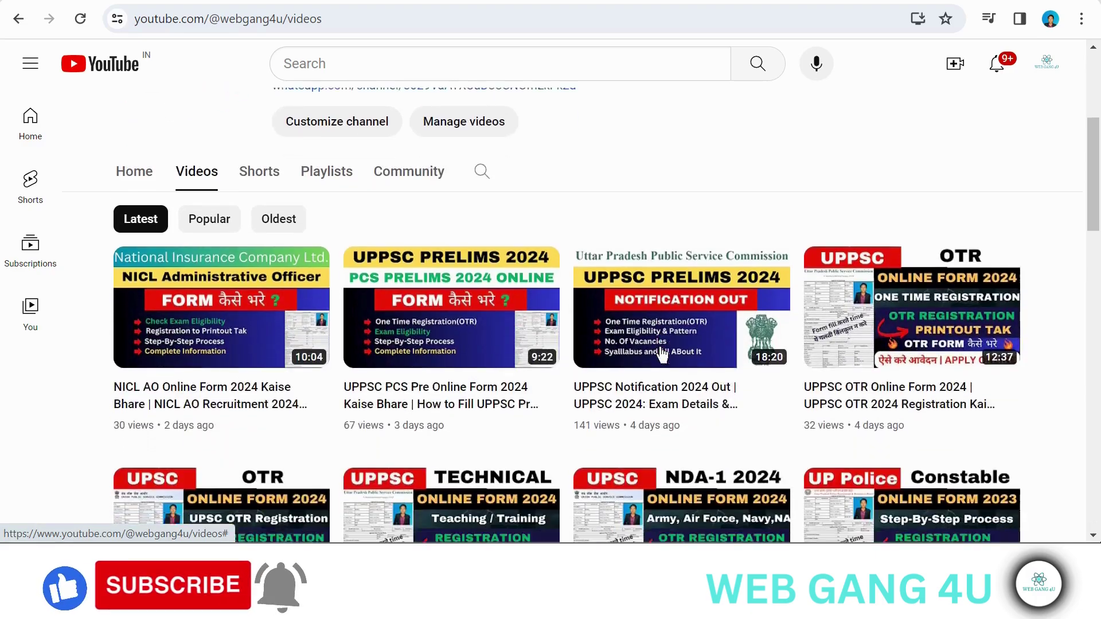
pyautogui.scroll(-8, 662, 353)
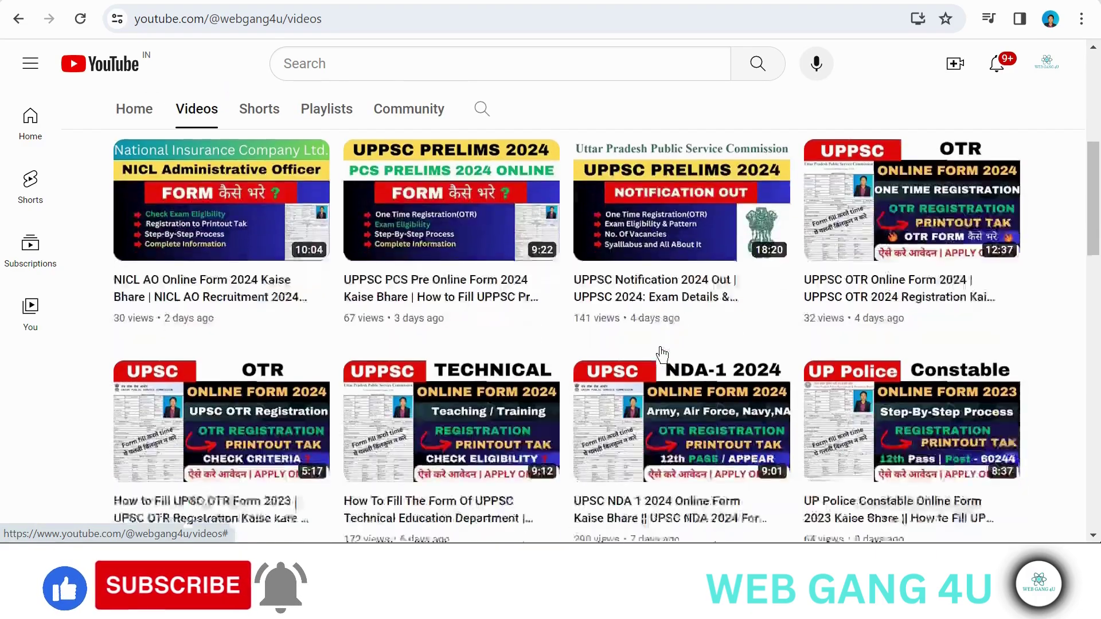
pyautogui.scroll(-5, 662, 353)
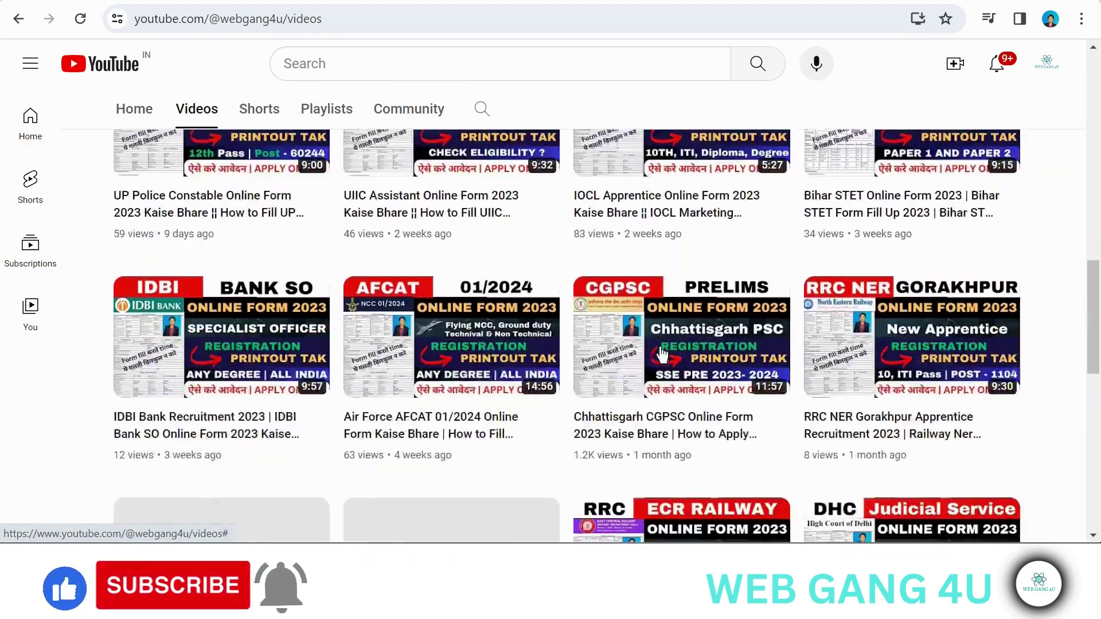
pyautogui.scroll(-8, 662, 354)
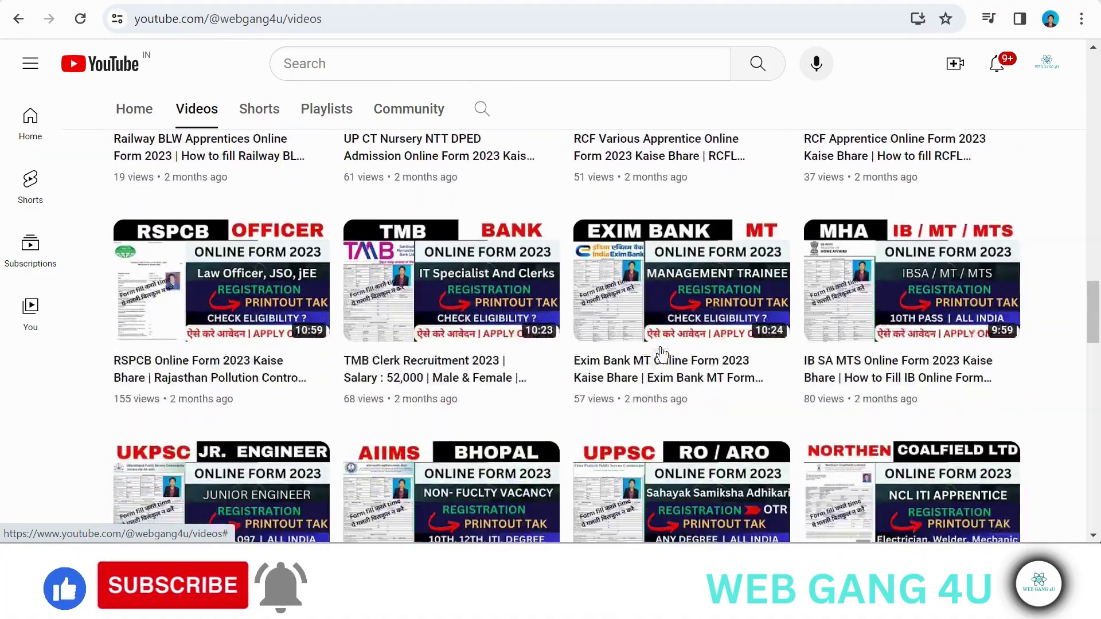
pyautogui.scroll(-2, 662, 354)
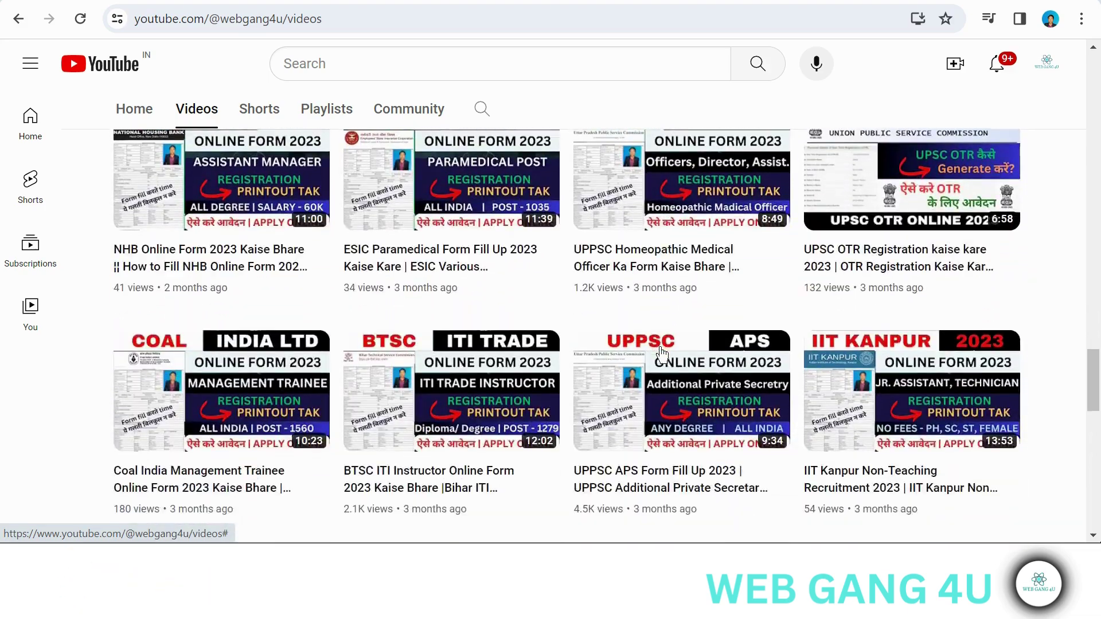
pyautogui.scroll(-9, 662, 353)
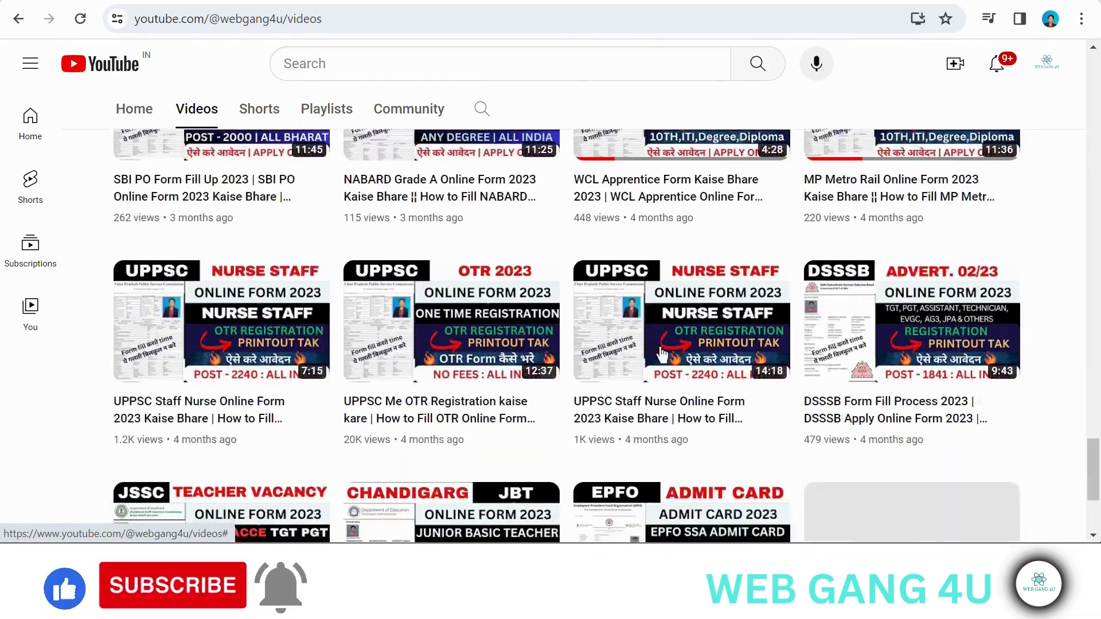
pyautogui.scroll(-1, 663, 353)
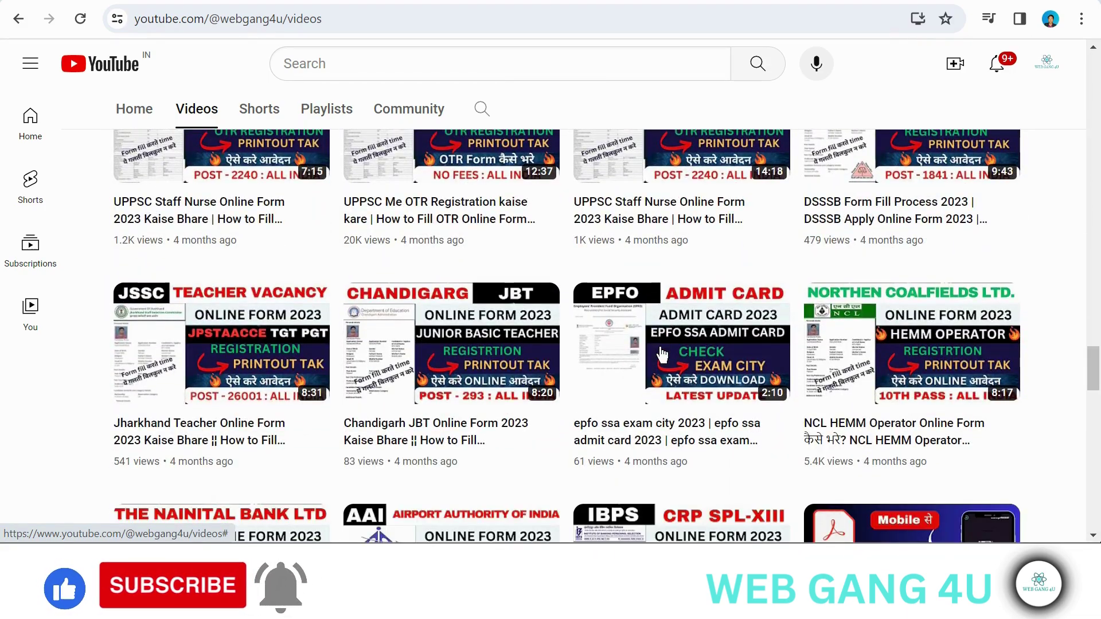